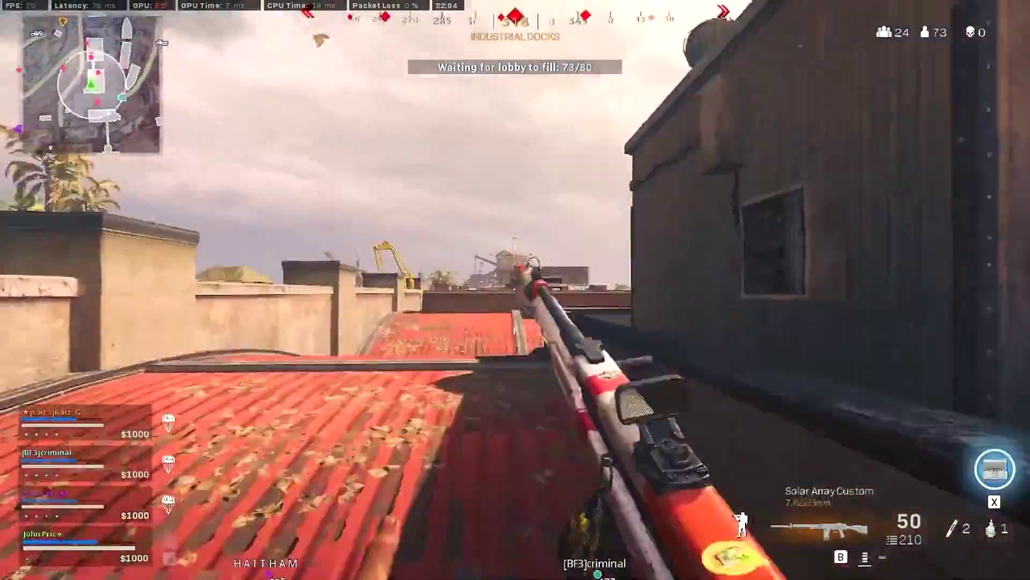
key("1")
left_click(515, 290)
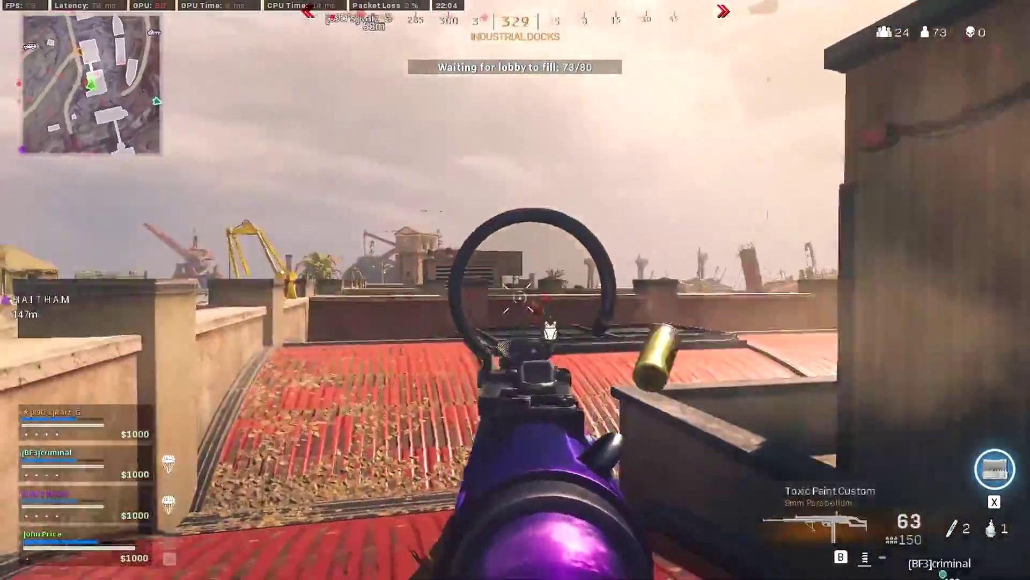
left_click(515, 290)
key("2")
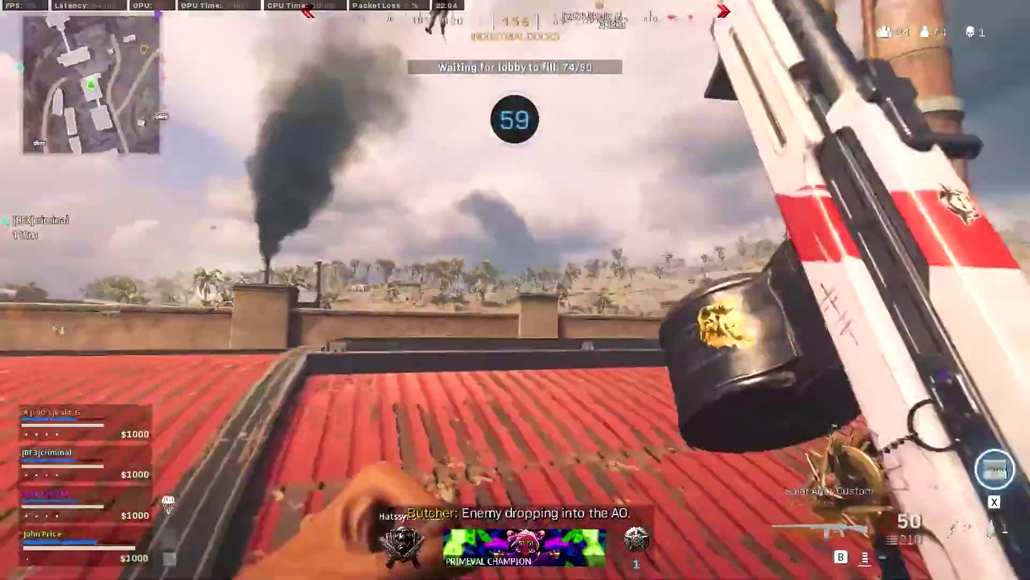
left_click(515, 290)
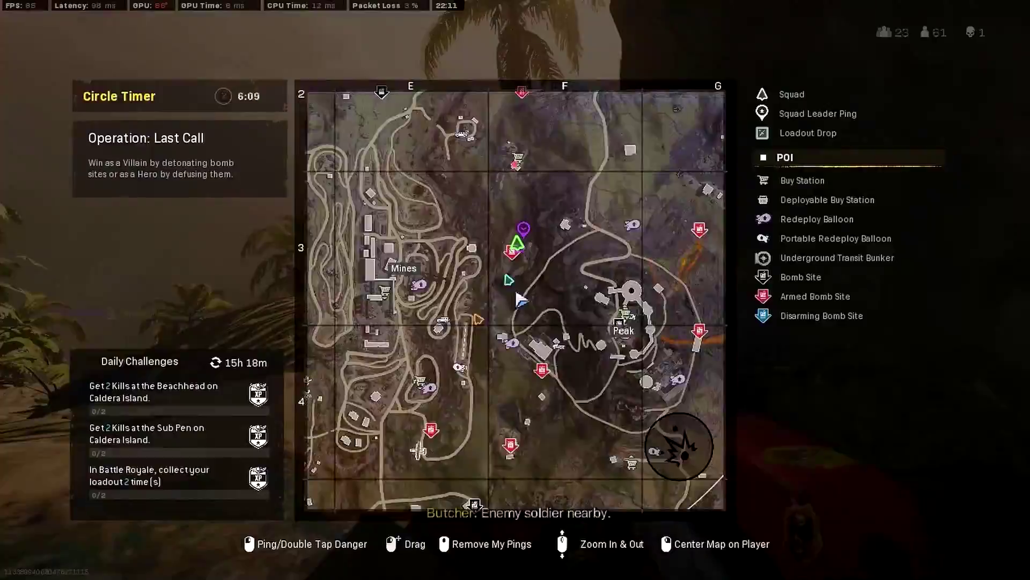
key("Tab")
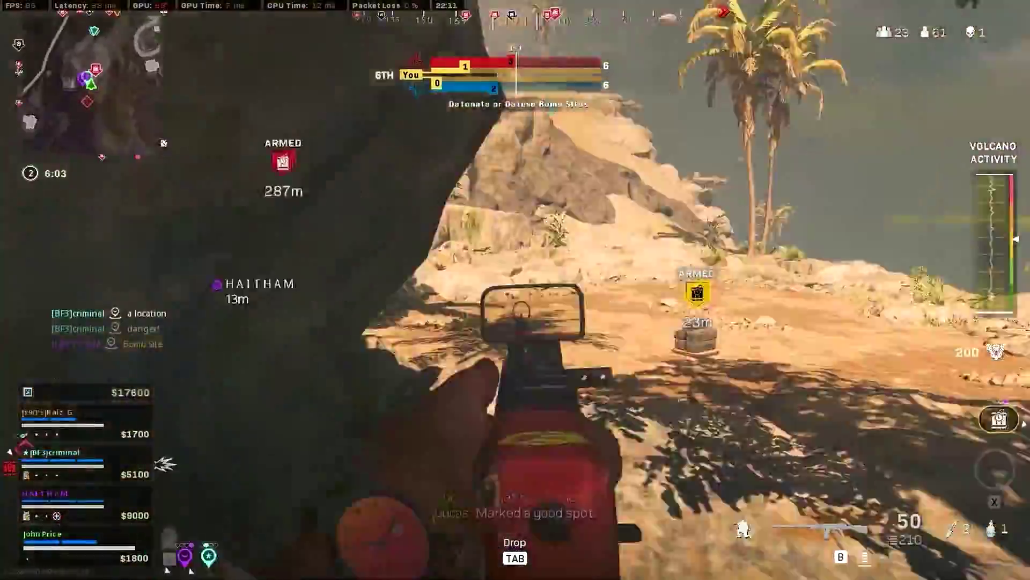
key("1")
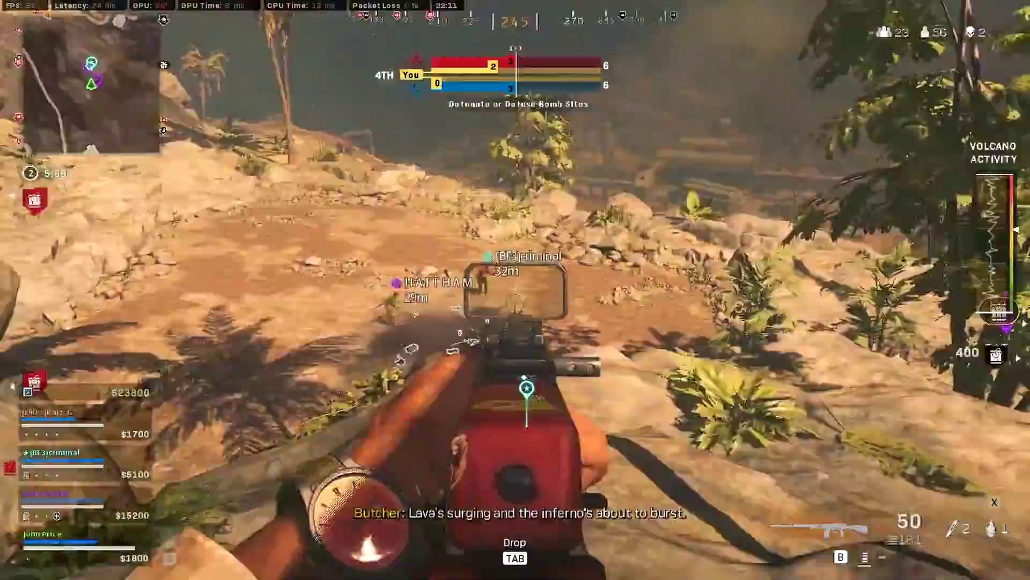
key("1")
key("m")
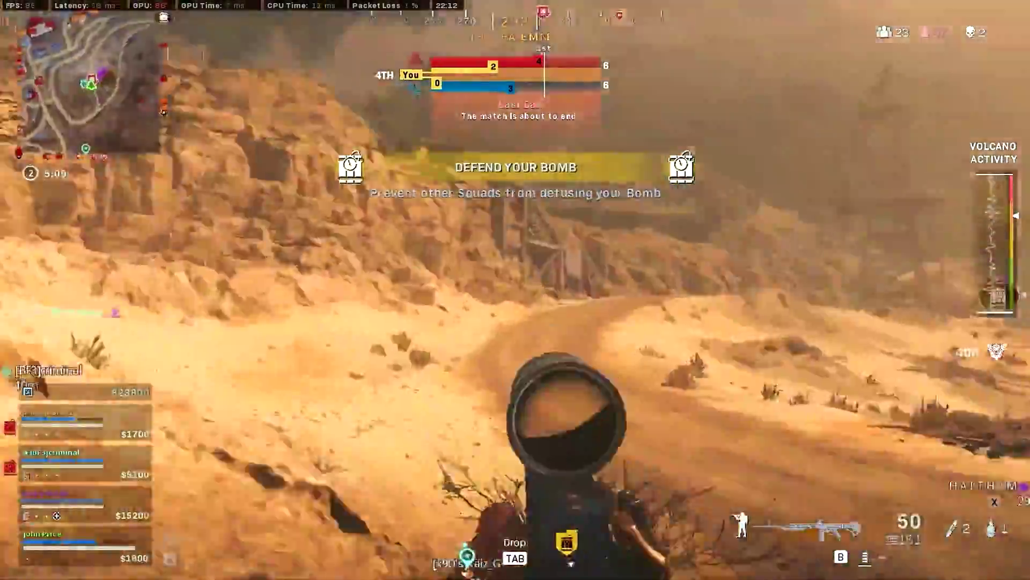
key("shift")
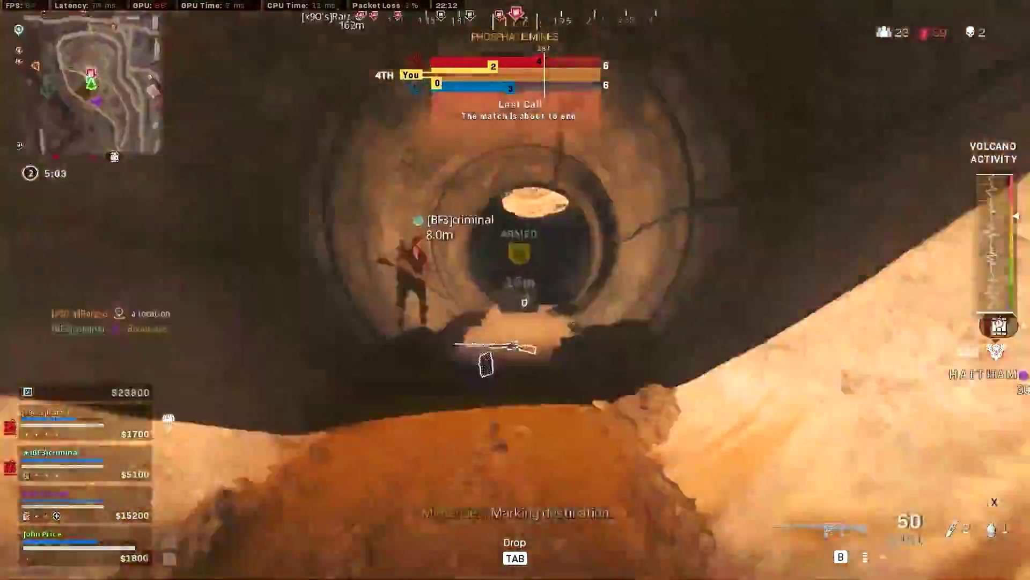
key("f")
key("w")
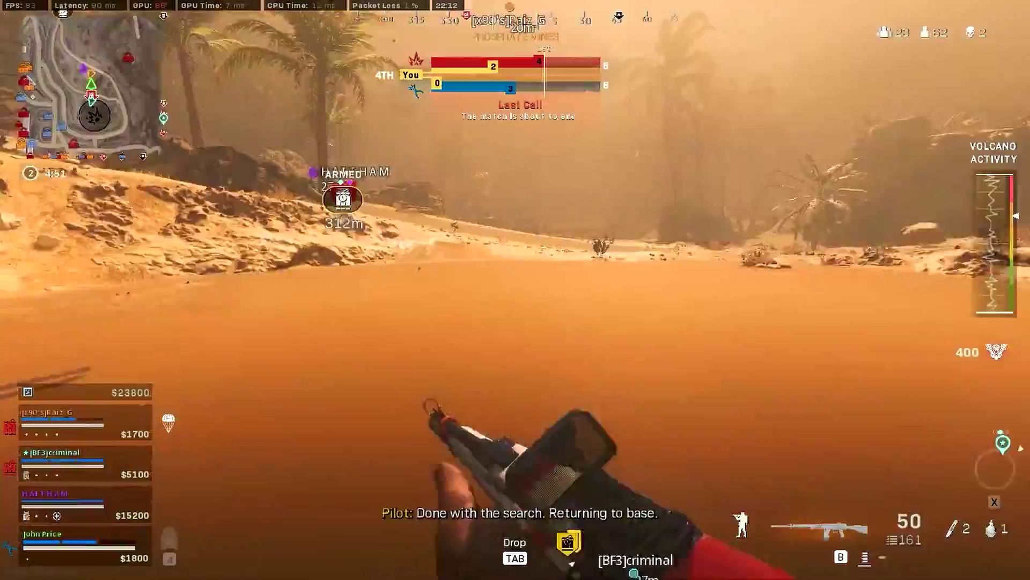
key("w")
key("w")
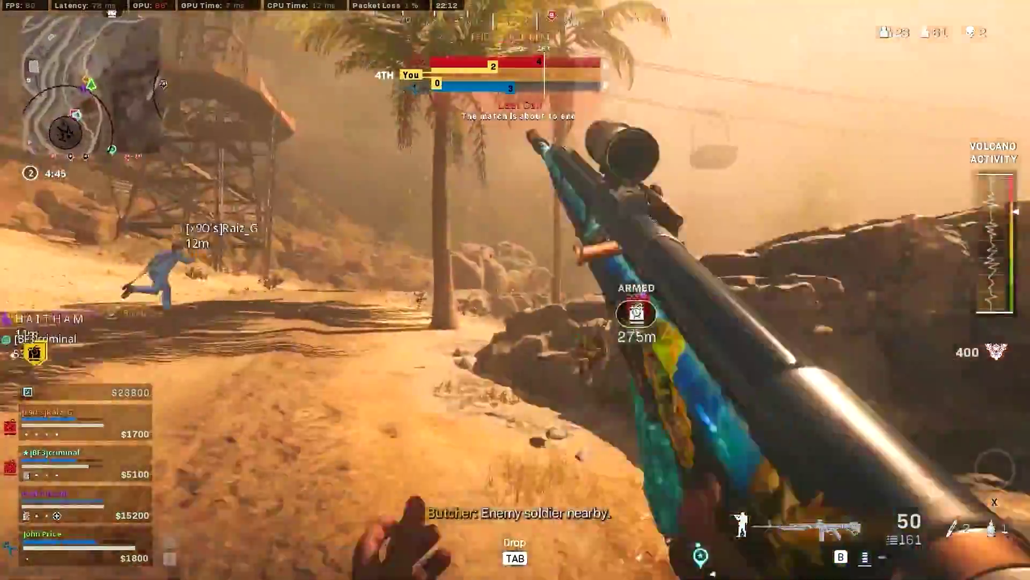
key("w")
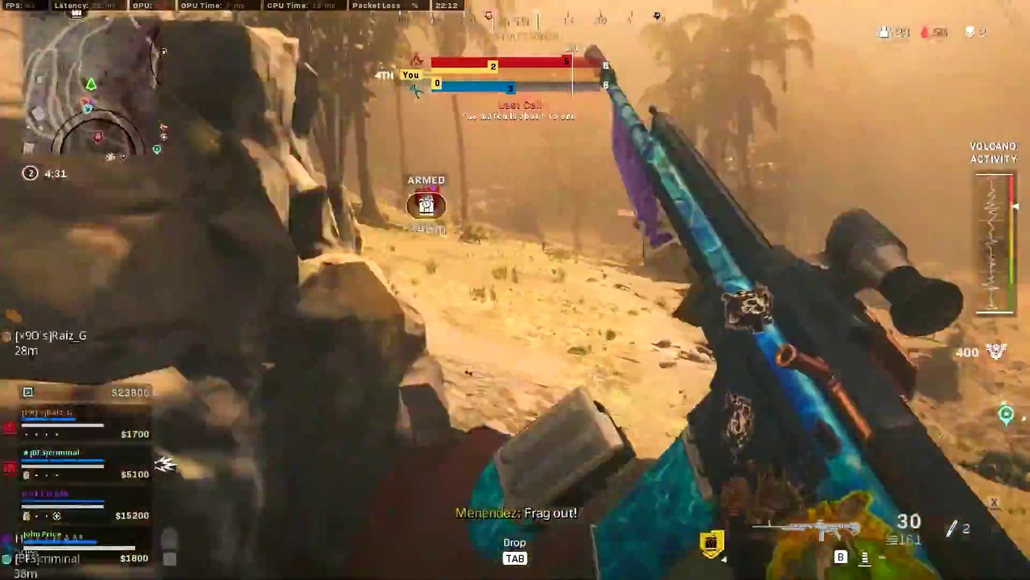
key("w")
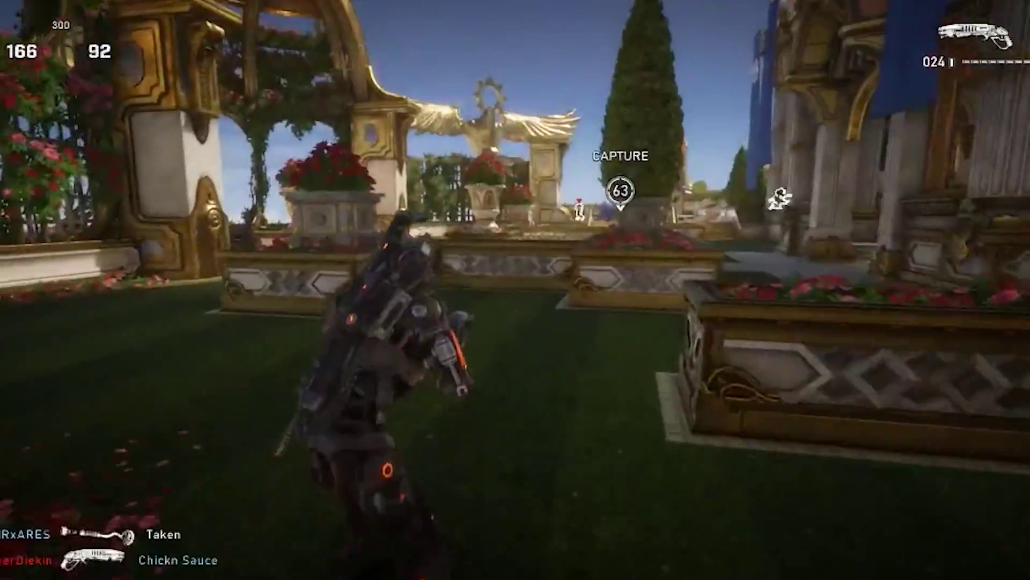
key("w")
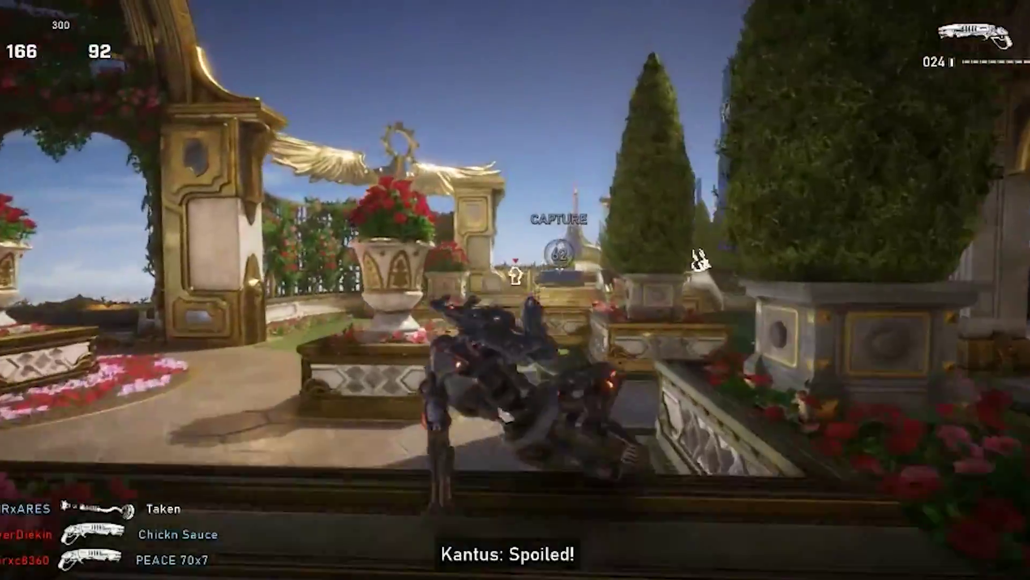
key("w")
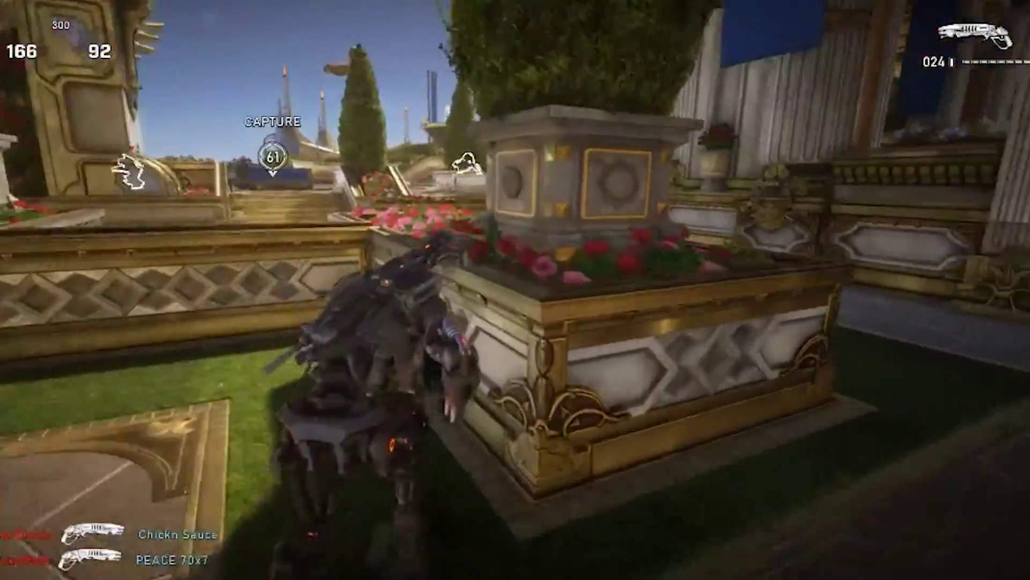
key("w")
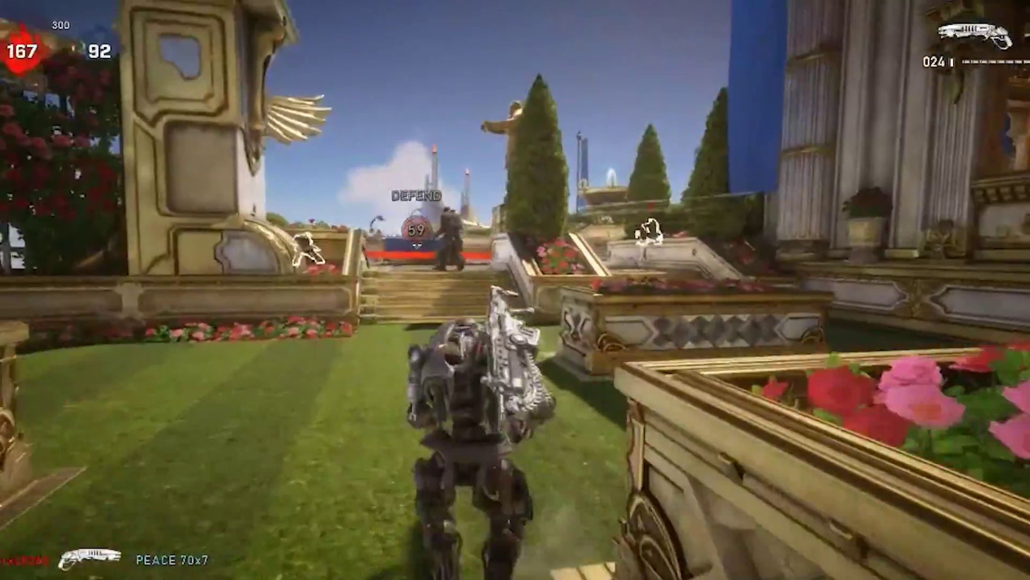
key("w")
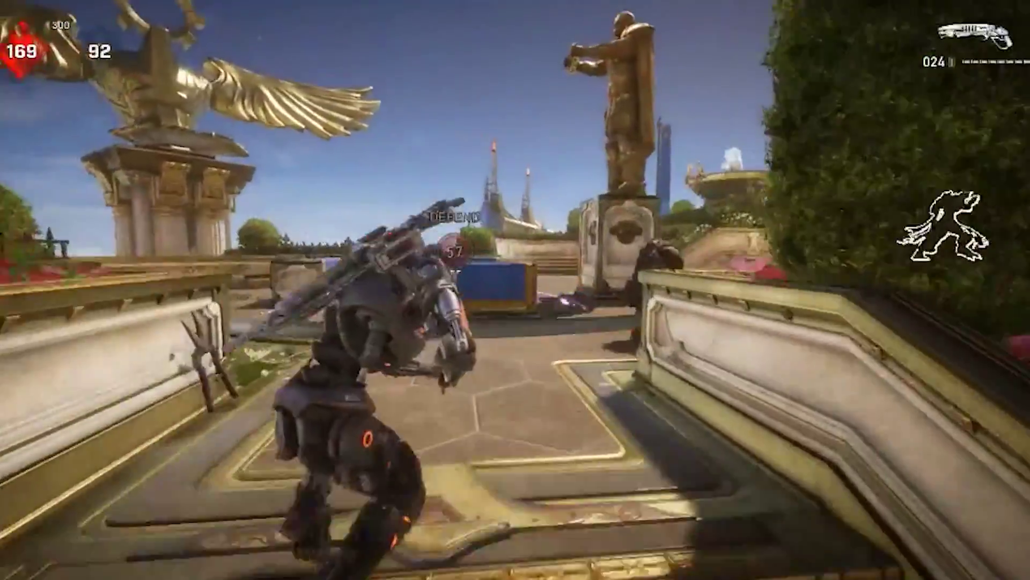
key("w")
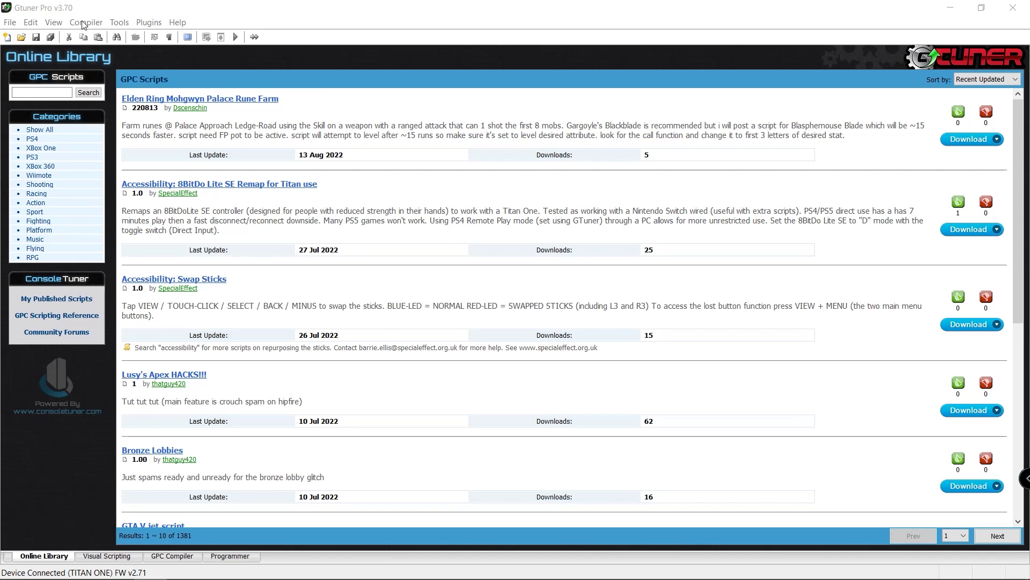
- Open the program options and review the General, Editor, File Association, Device and Titan One settings
left_click(10, 24)
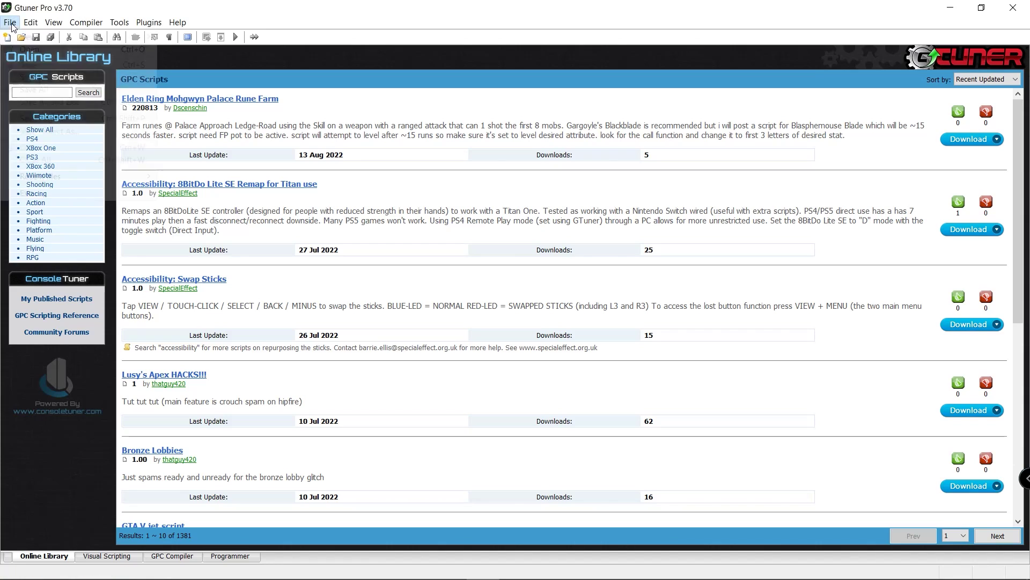
mouse_move(21, 26)
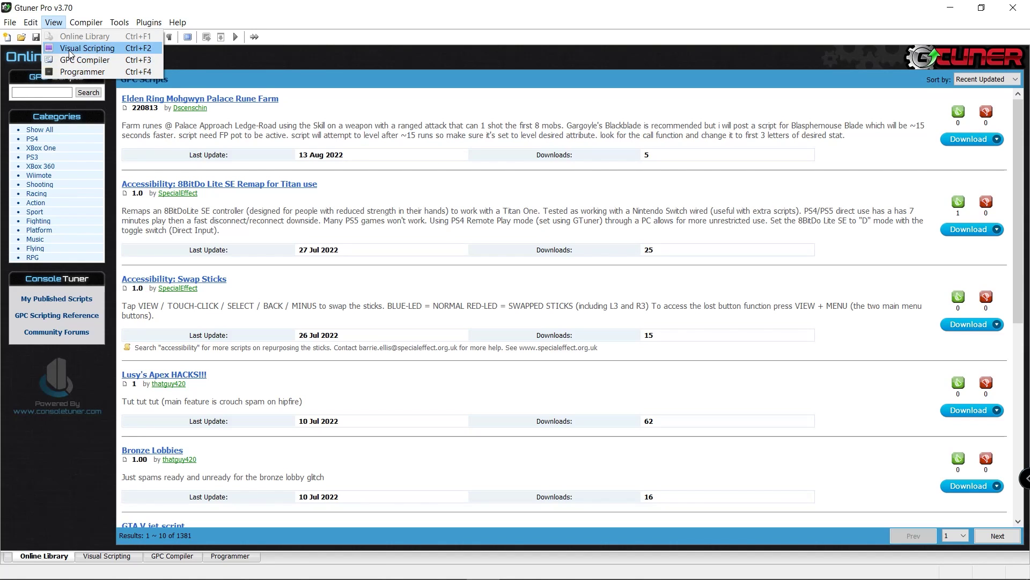
mouse_move(84, 24)
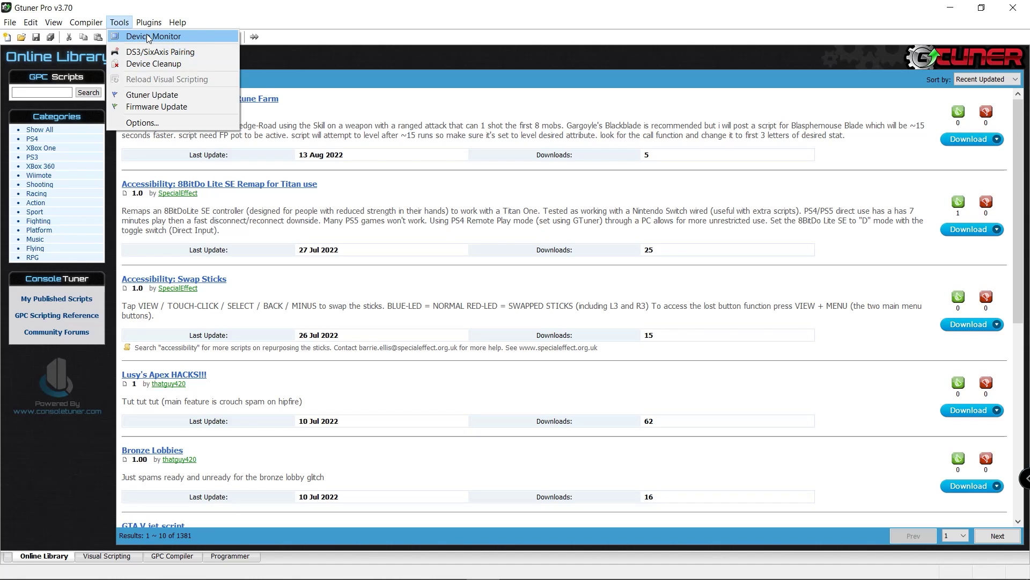
mouse_move(147, 24)
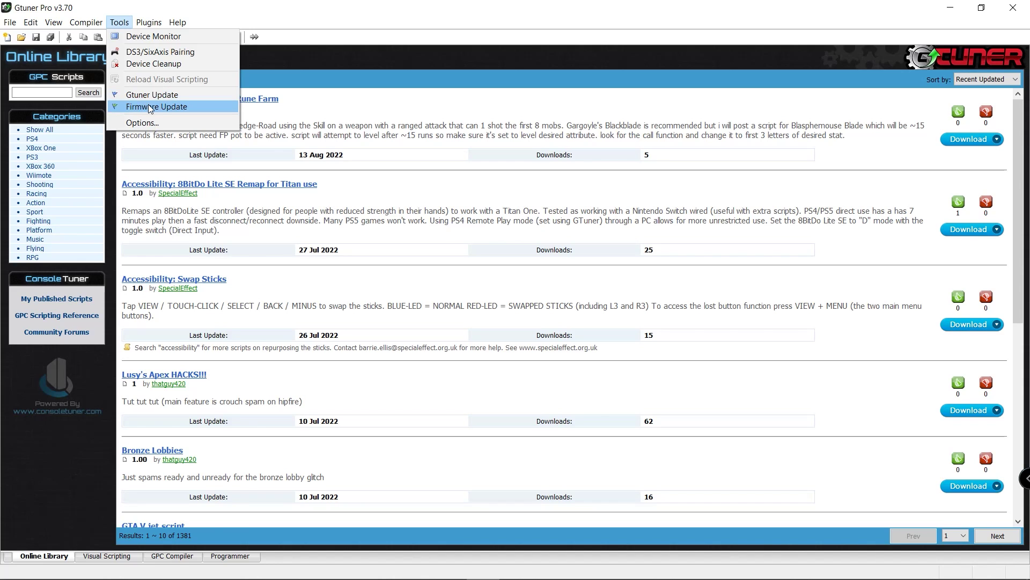
left_click(166, 122)
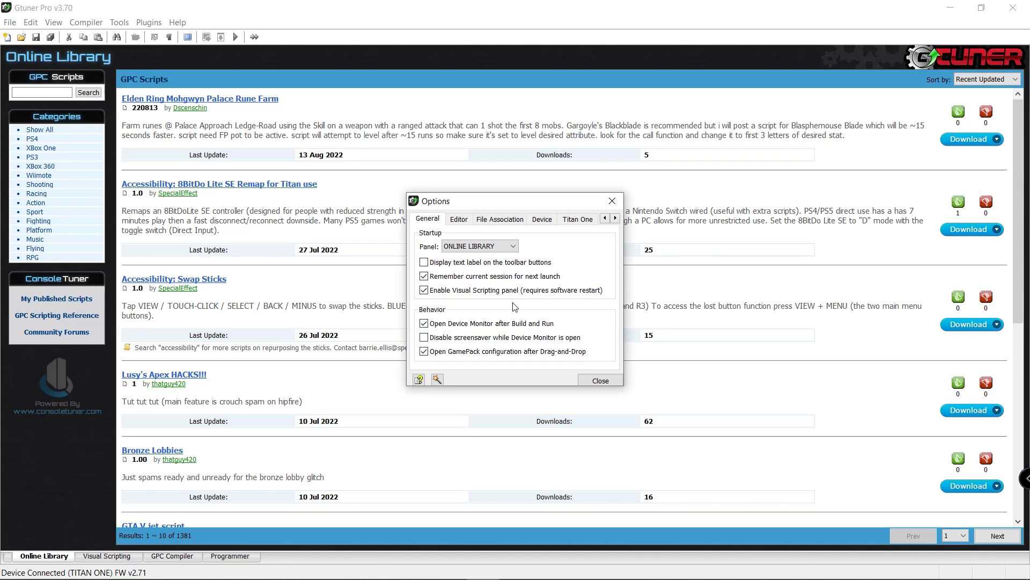
left_click(460, 225)
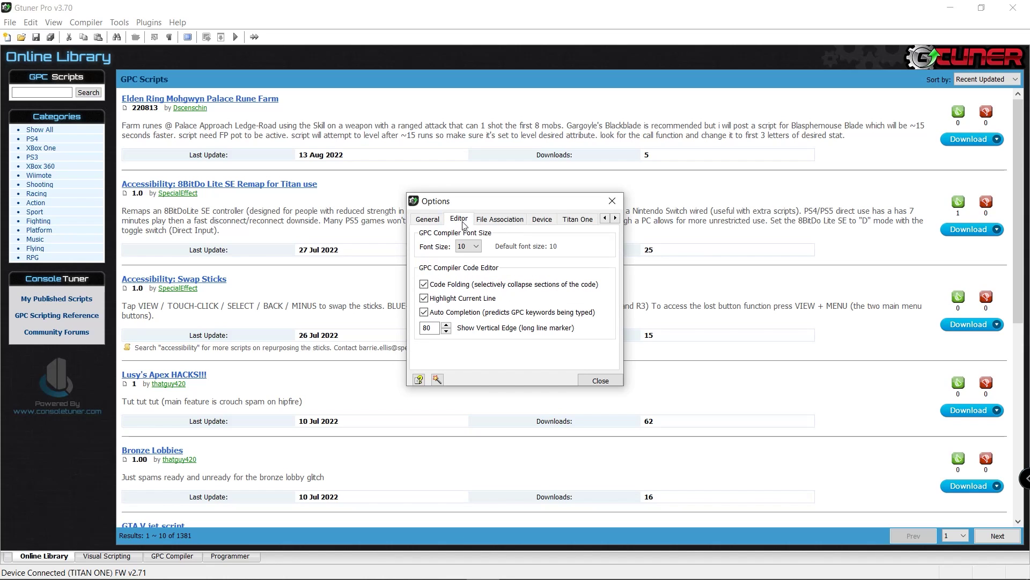
left_click(500, 225)
left_click(548, 226)
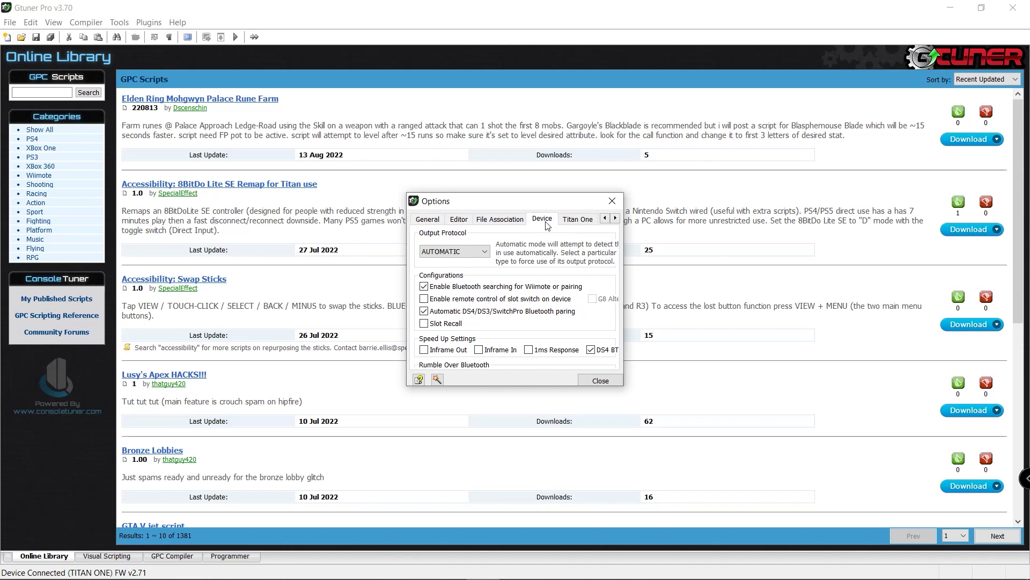
left_click(576, 221)
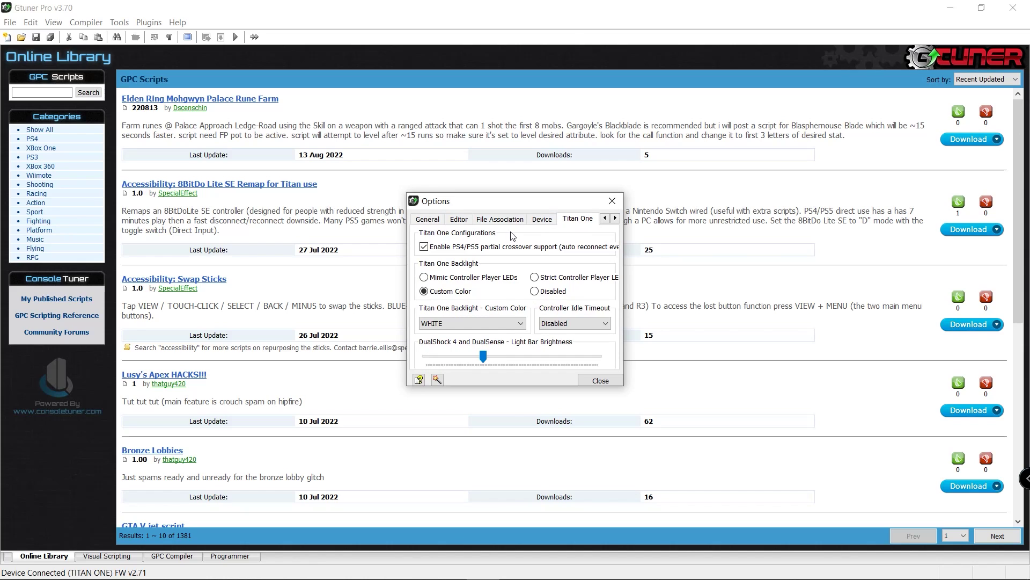
- Examine the output protocol choices in the Device options and close the Options dialog
left_click(545, 222)
left_click(483, 252)
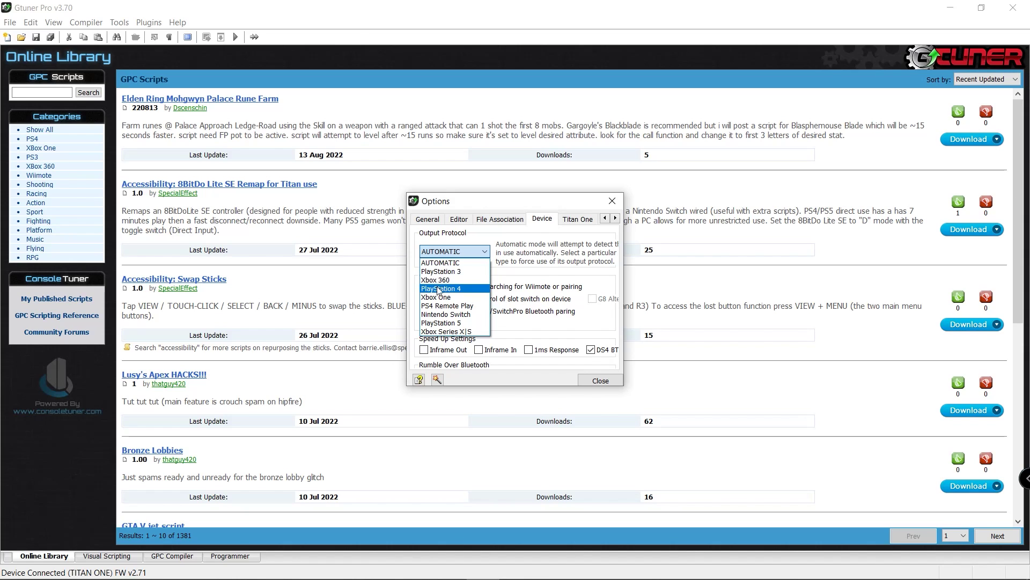
left_click(594, 235)
left_click(612, 200)
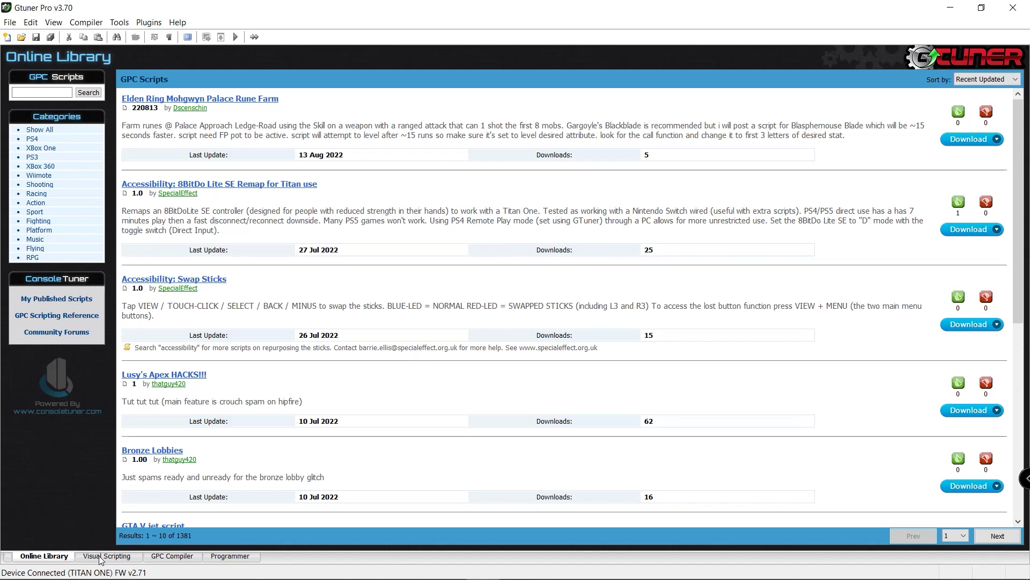
- Assign the Battlefield V (Titan One) GamePack to device memory slot 2 in the Programmer
left_click(186, 559)
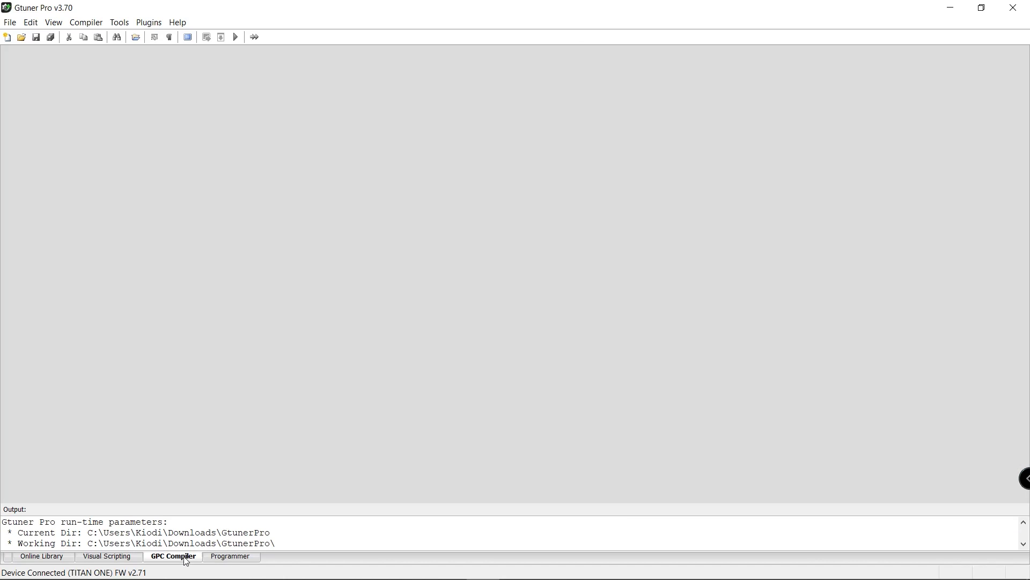
left_click(233, 558)
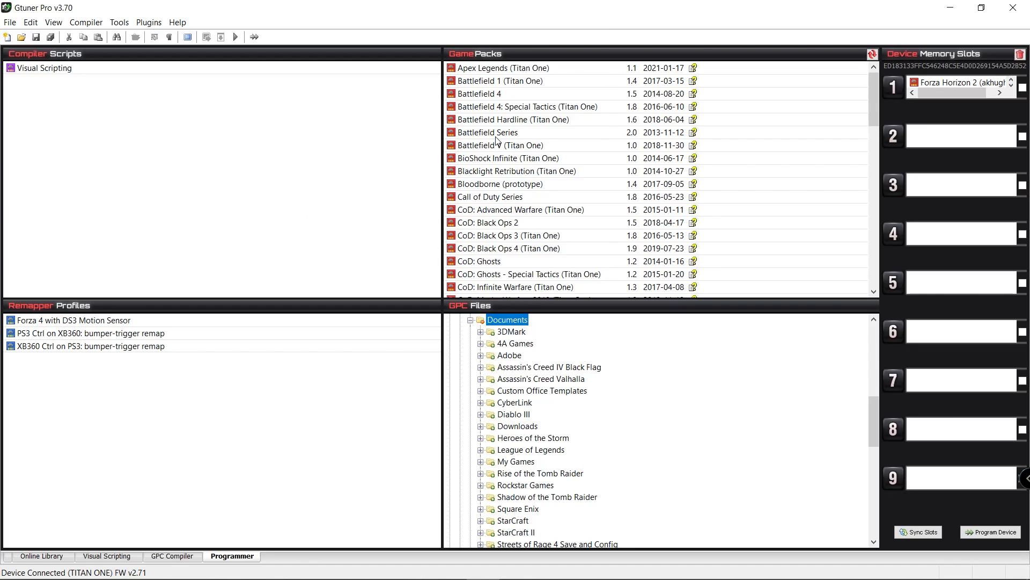
left_click(452, 150)
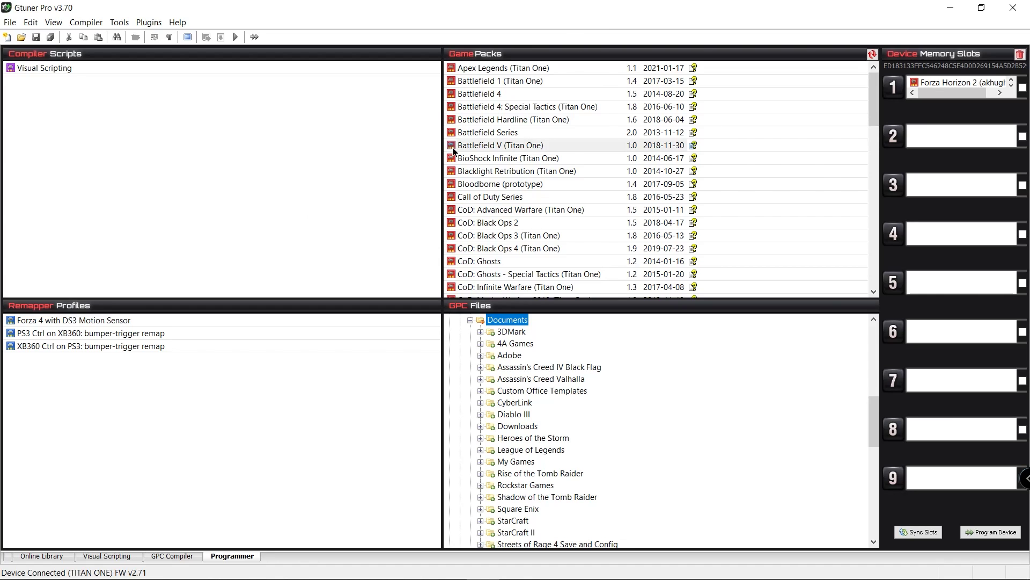
left_click_drag(453, 147, 940, 149)
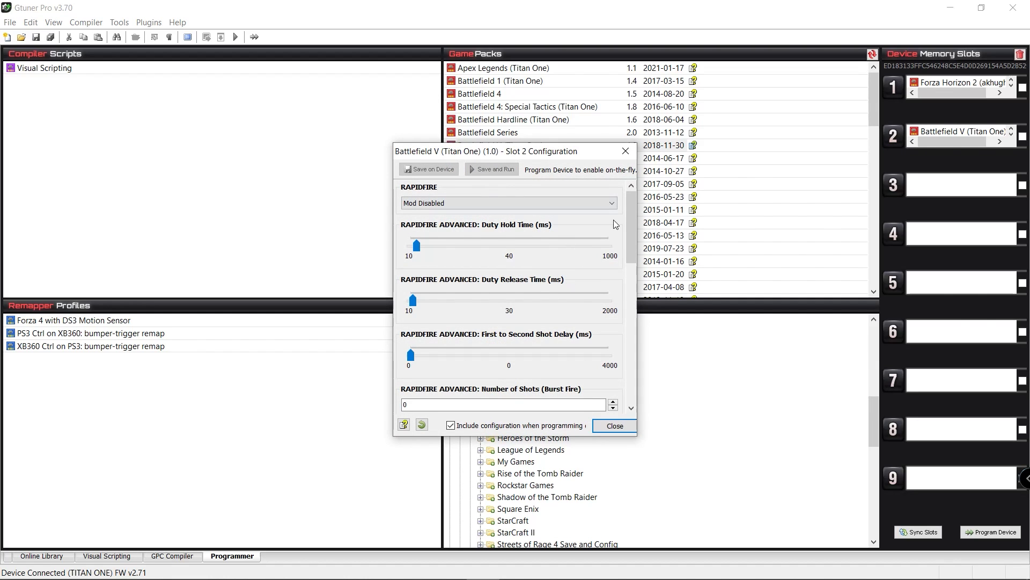
- Review the mods in the Battlefield V slot 2 configuration, from Rapidfire and its available modes through Anti-Recoil
left_click_drag(631, 255, 623, 368)
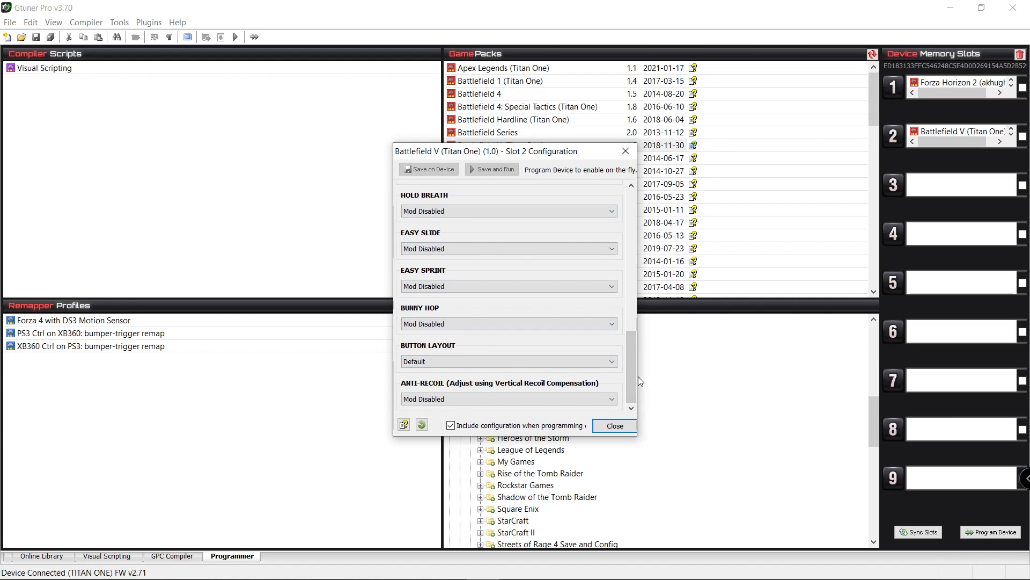
left_click_drag(632, 380, 617, 226)
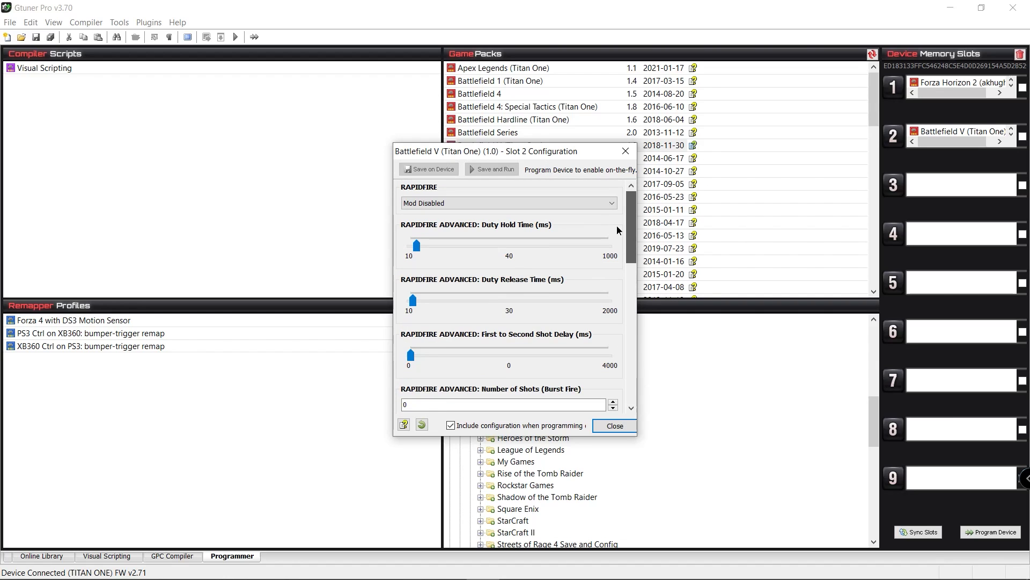
left_click(474, 204)
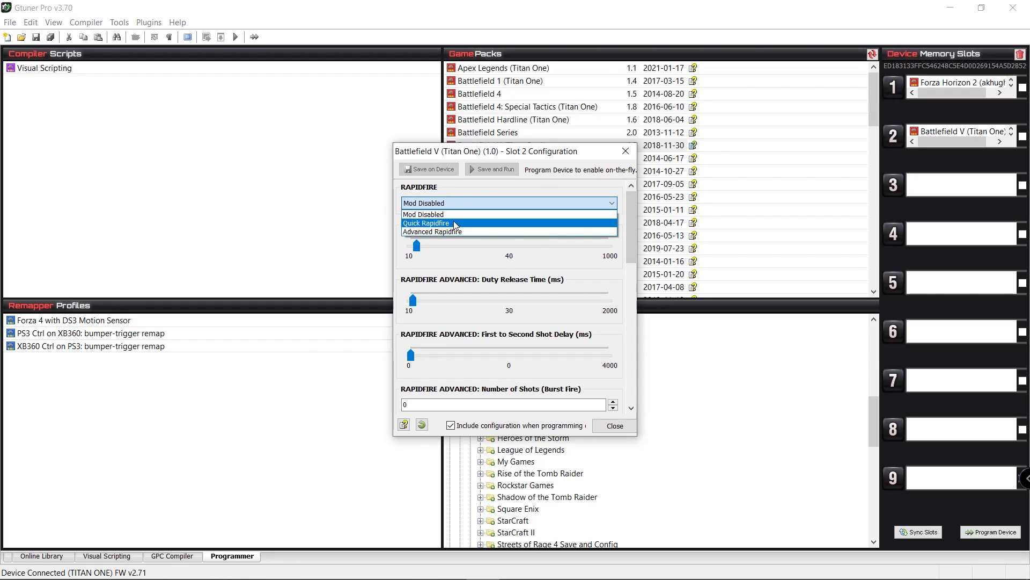
left_click(477, 198)
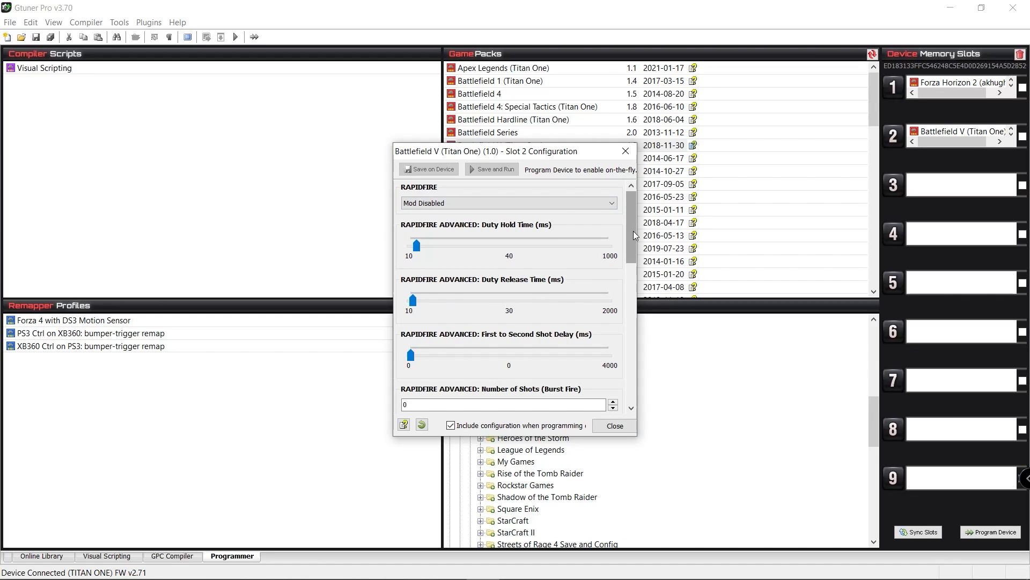
left_click_drag(632, 231, 610, 387)
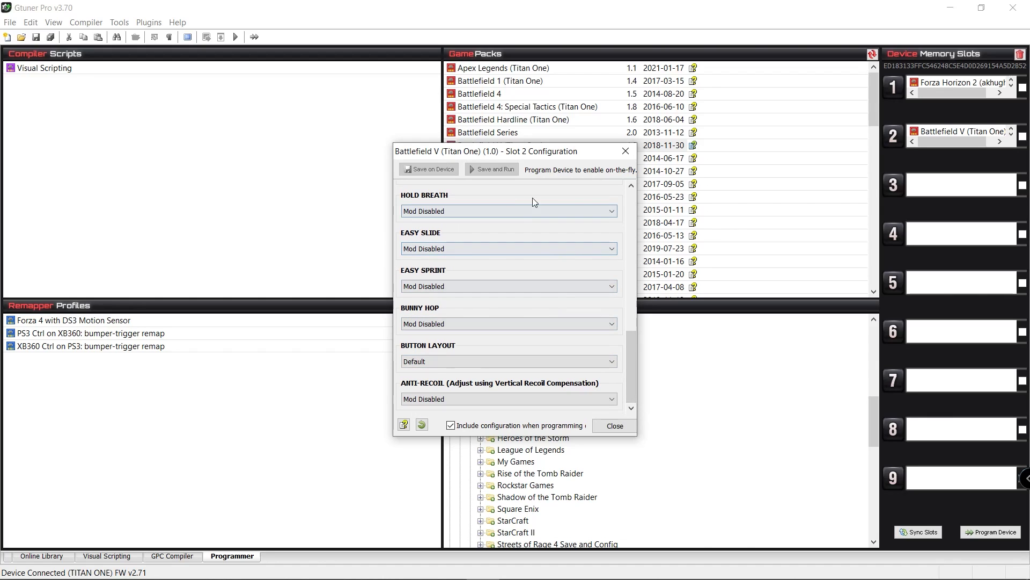
- Close the Battlefield V slot 2 configuration and view the Combo Magick plugin window before dismissing it
left_click(626, 150)
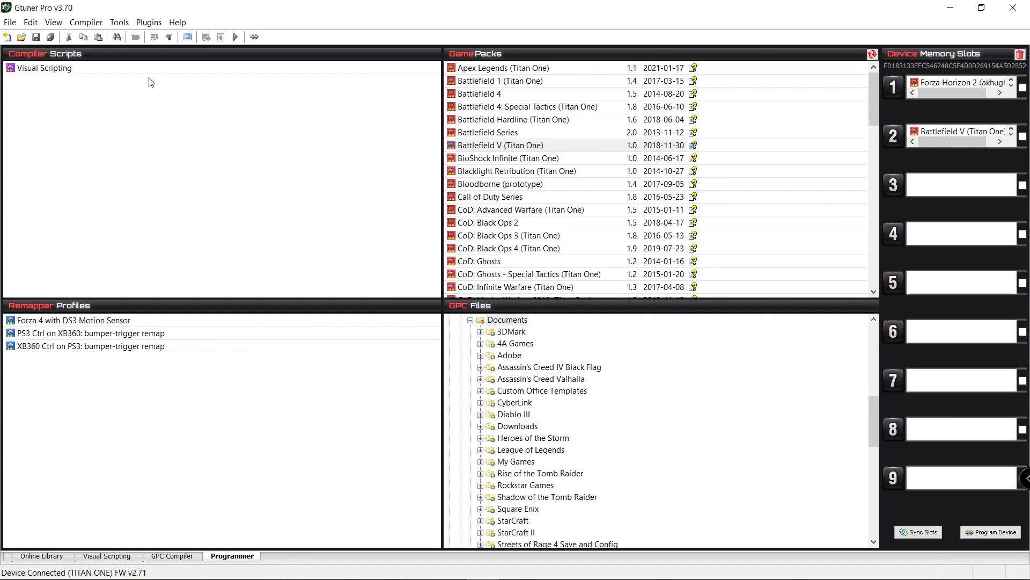
left_click(119, 23)
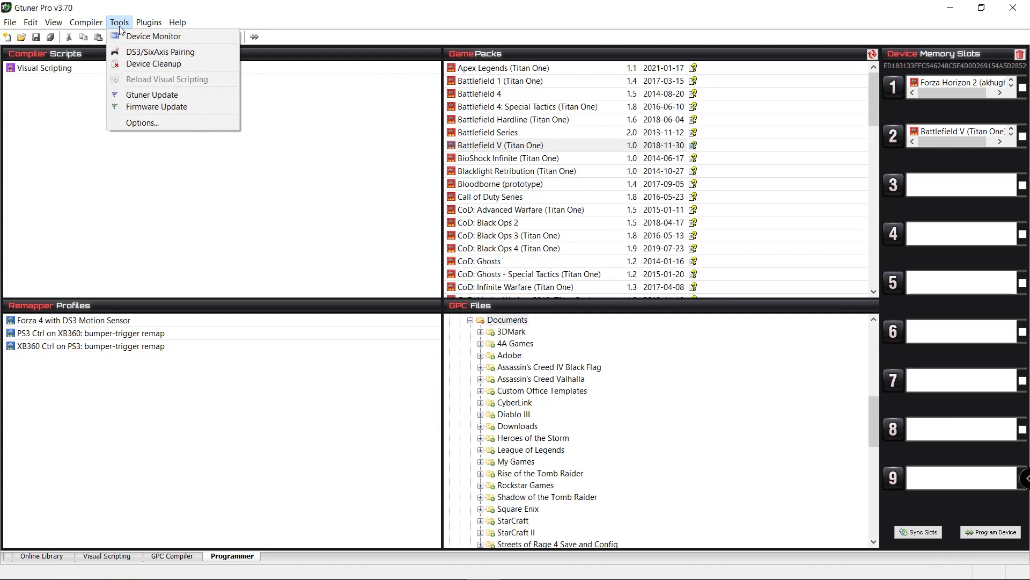
mouse_move(150, 29)
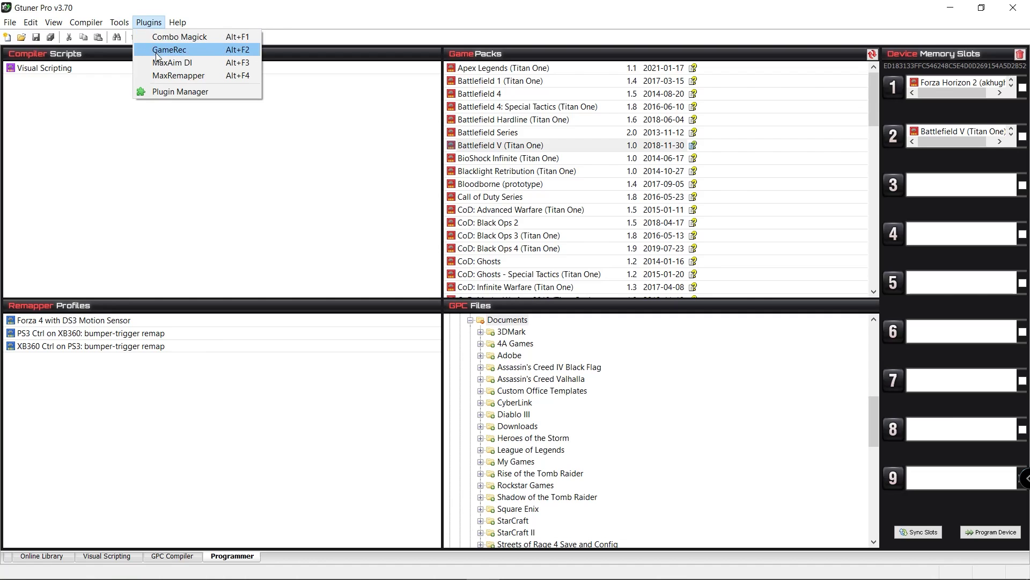
left_click(156, 38)
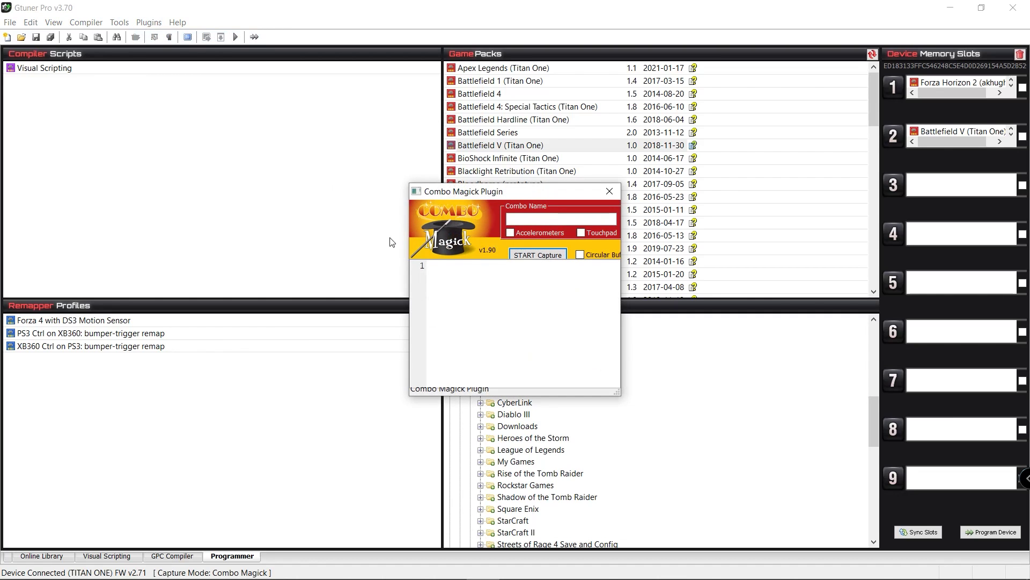
left_click(609, 191)
- Read the MaxAim description in the Plugin Manager, close the manager and review the available plugins
left_click(149, 22)
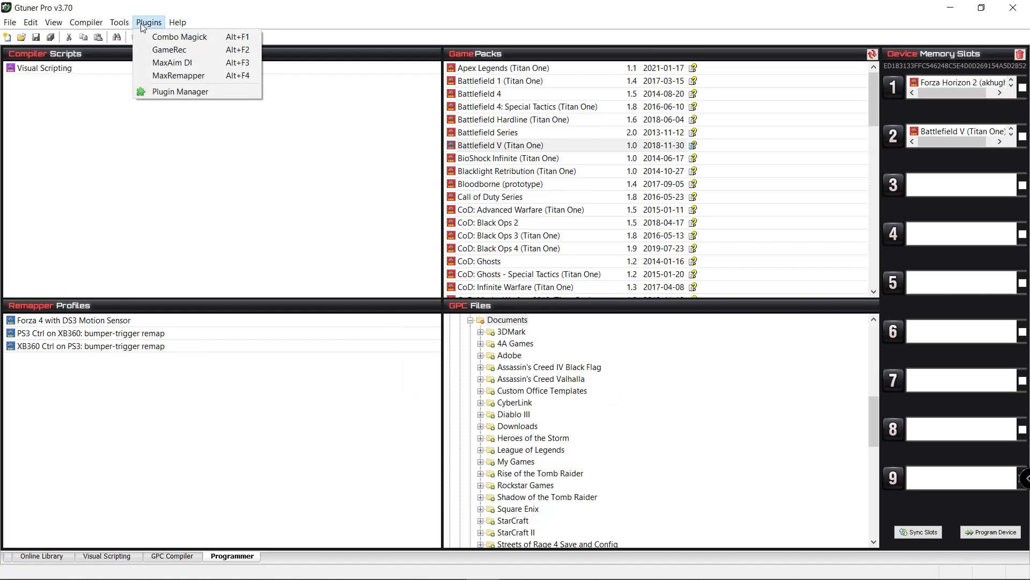
left_click(171, 91)
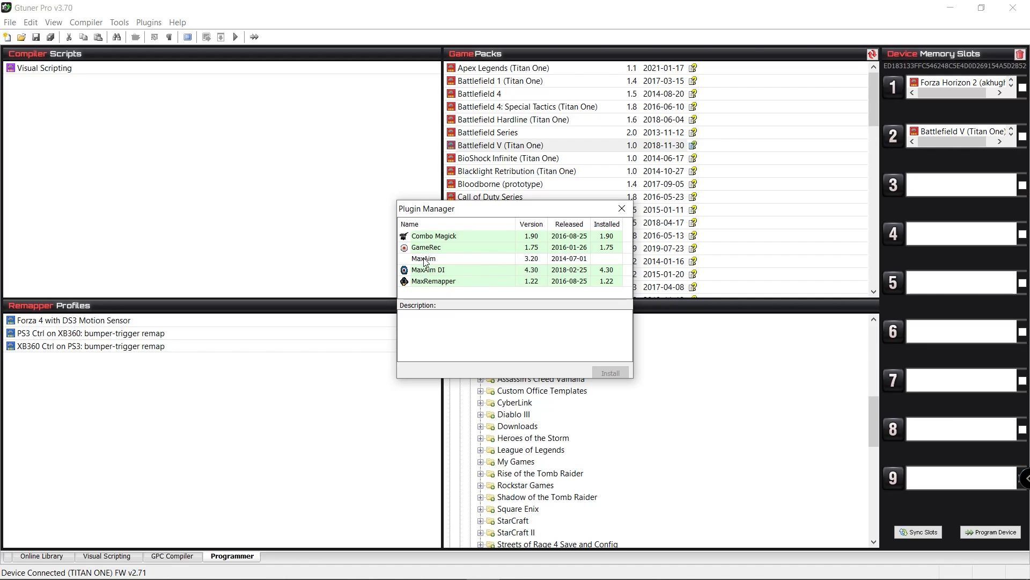
left_click(424, 259)
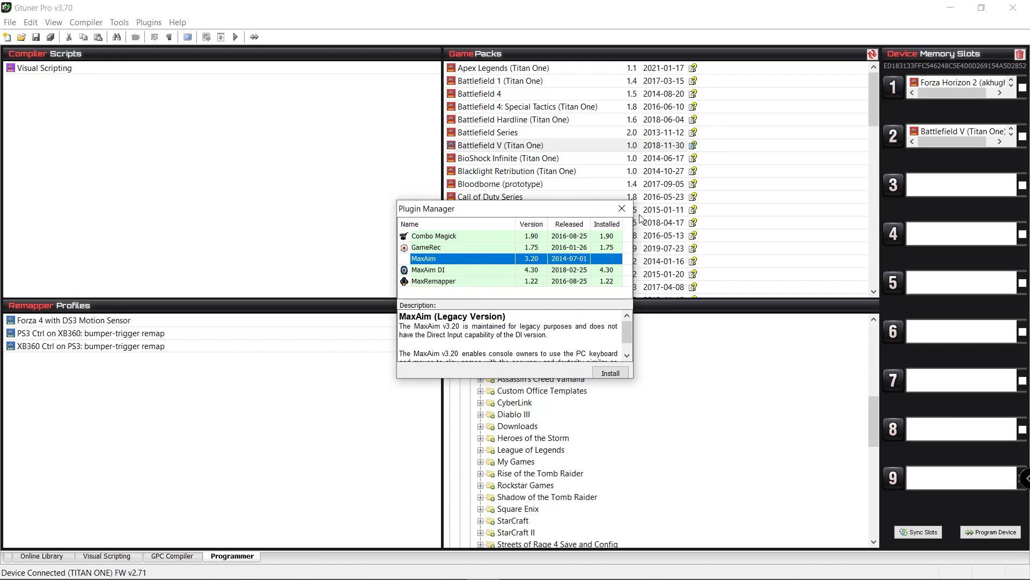
left_click(622, 209)
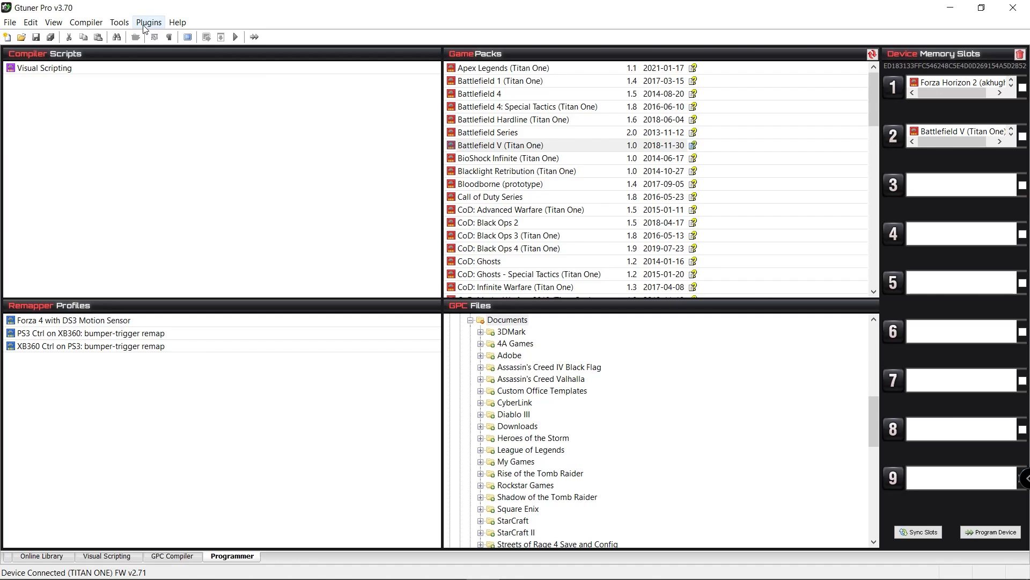
left_click(146, 24)
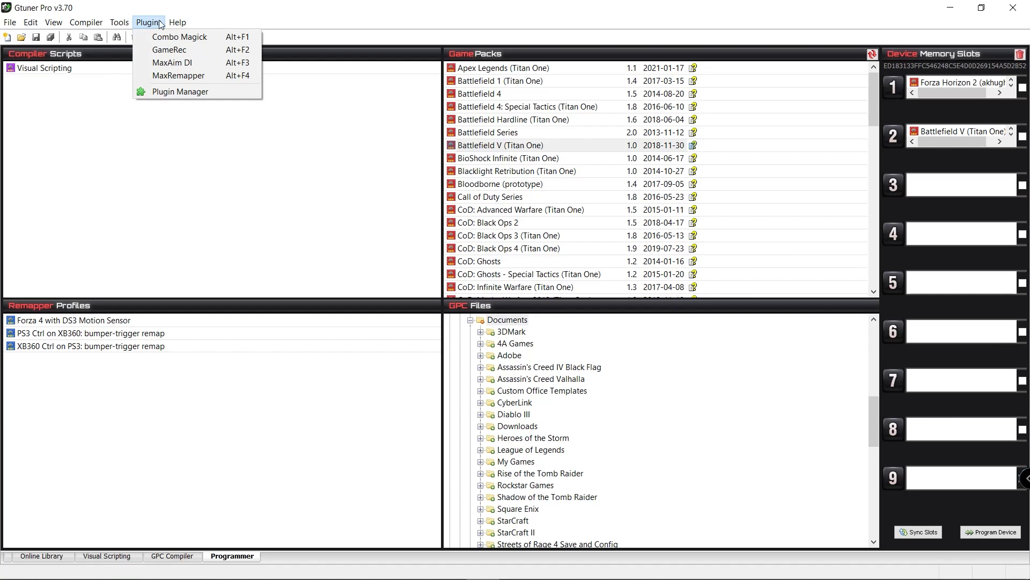
- Browse the GPC scripts in Gtuner Pro's Online Library and get the file explorer window out of the way
left_click(50, 559)
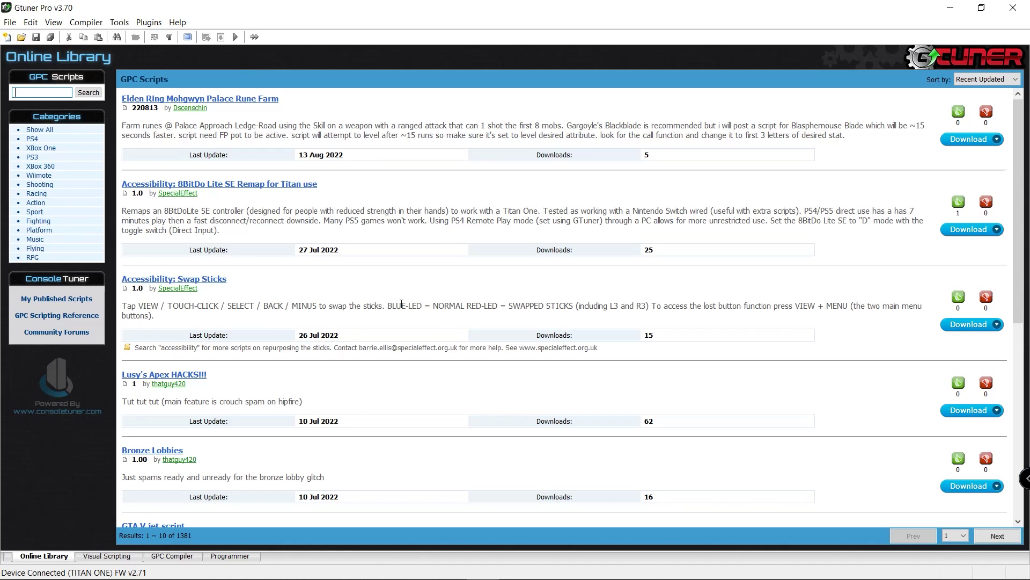
scroll(499, 340, "down", 8)
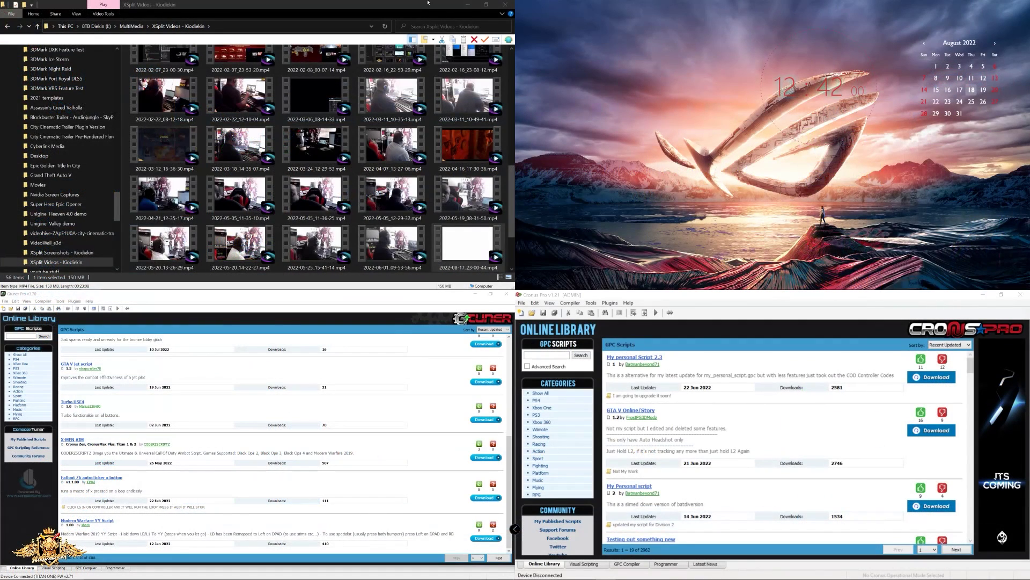
left_click(468, 5)
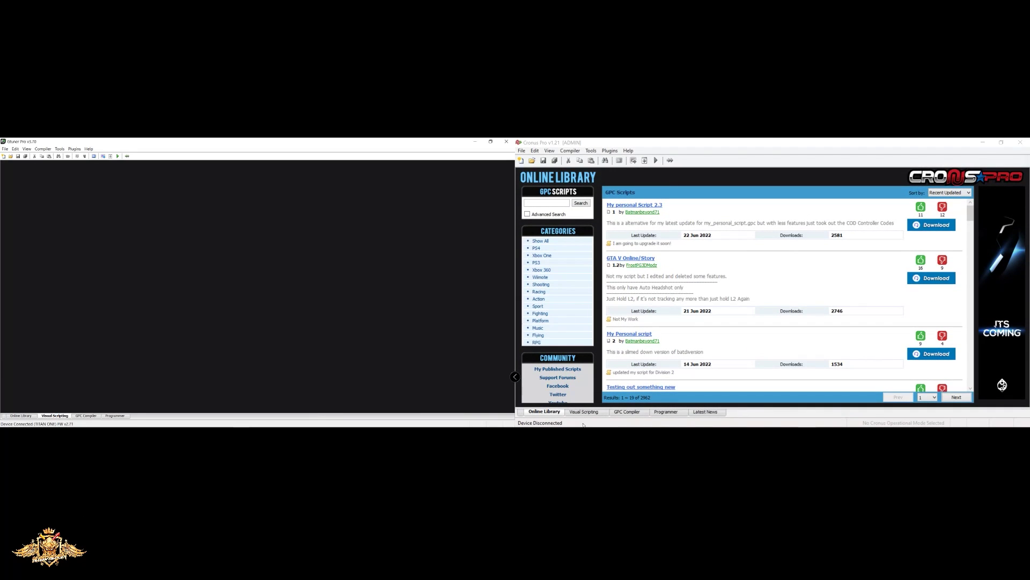
- Compare the Visual Scripting, GPC Compiler and Programmer panels of Gtuner Pro and Cronus Pro
left_click(579, 413)
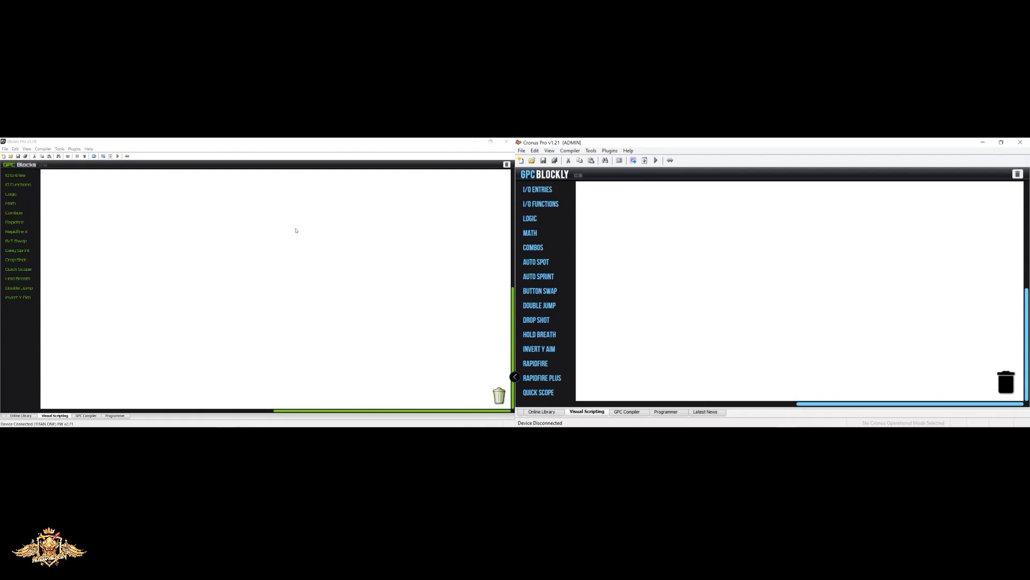
left_click(89, 417)
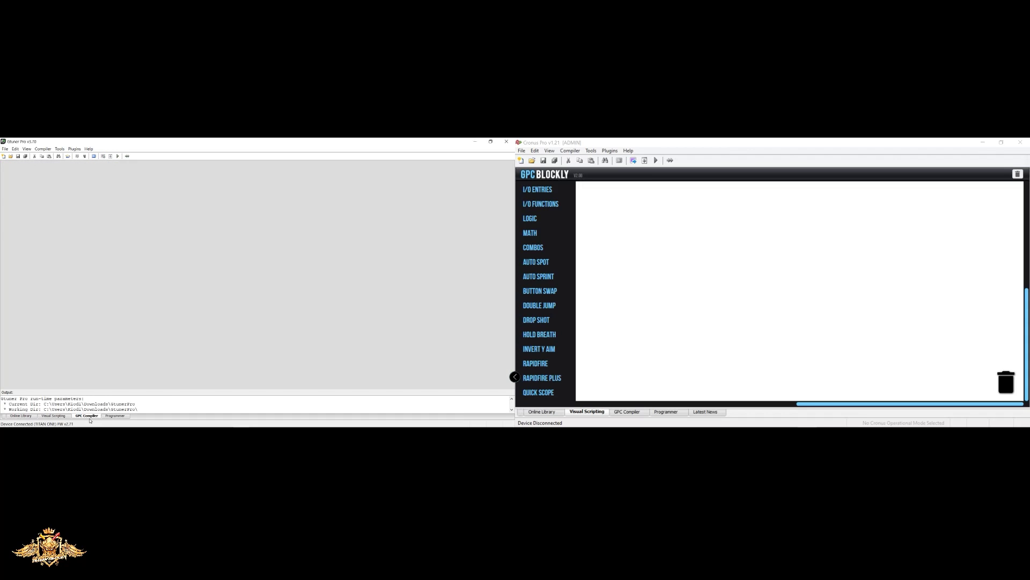
left_click(640, 413)
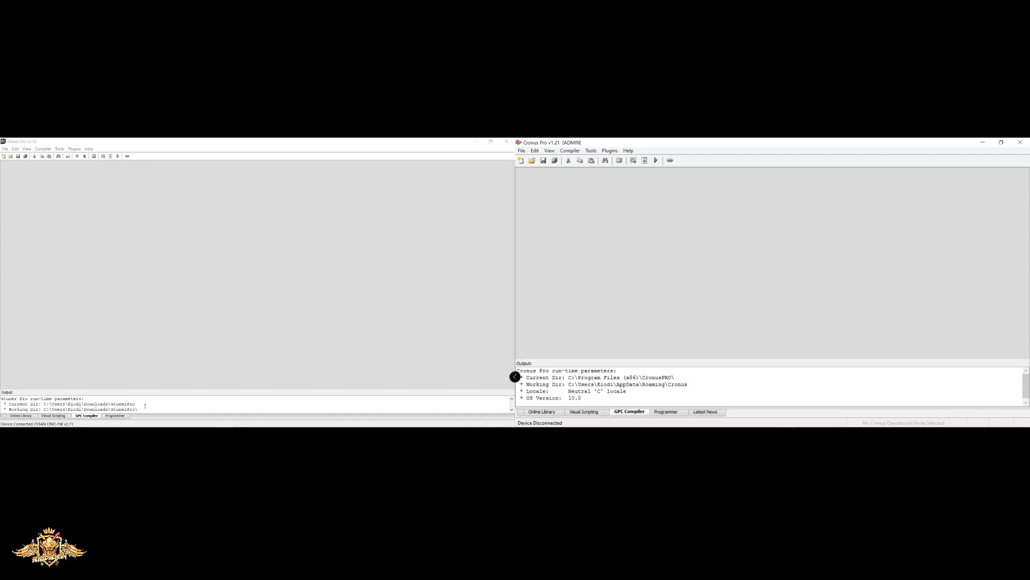
left_click(114, 415)
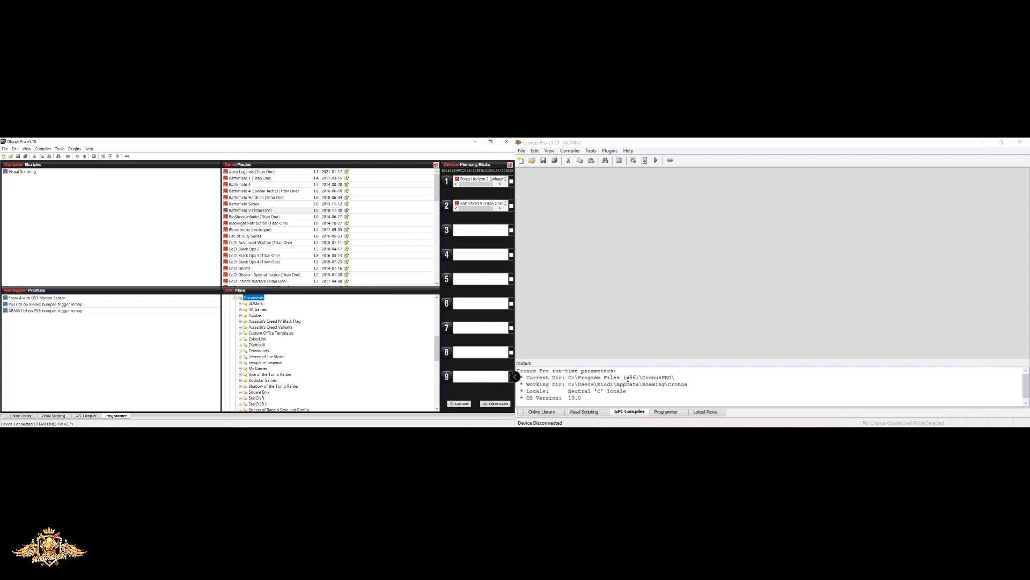
left_click(669, 411)
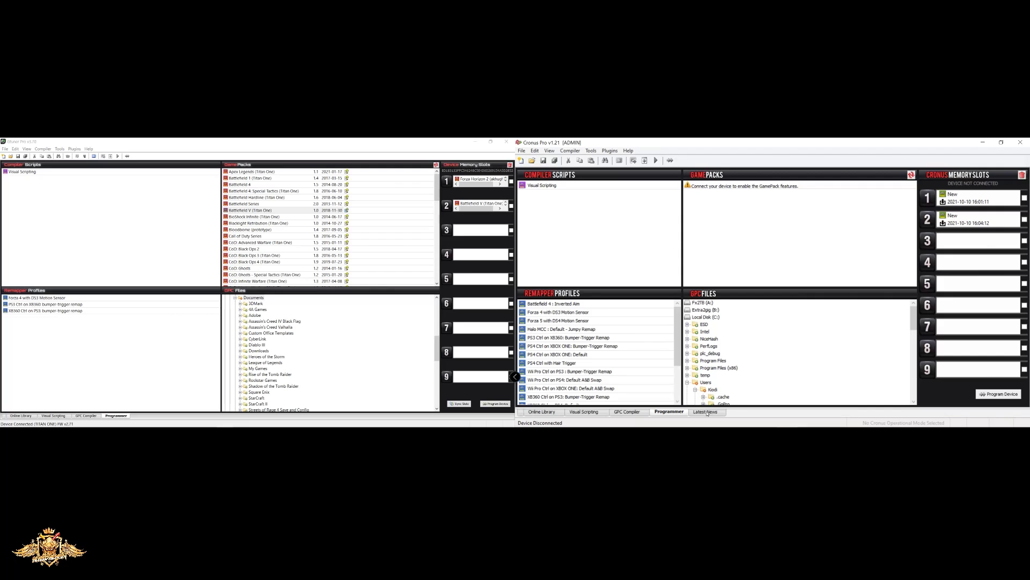
- Review the Latest News page in Cronus Pro, including its feature links and Useful Guides
left_click(706, 412)
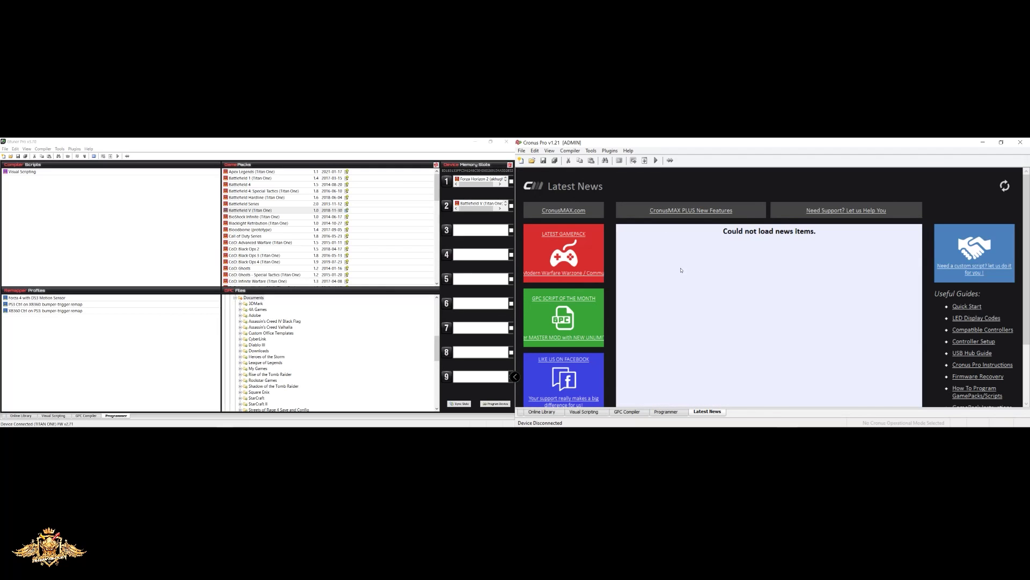
scroll(678, 293, "down", 3)
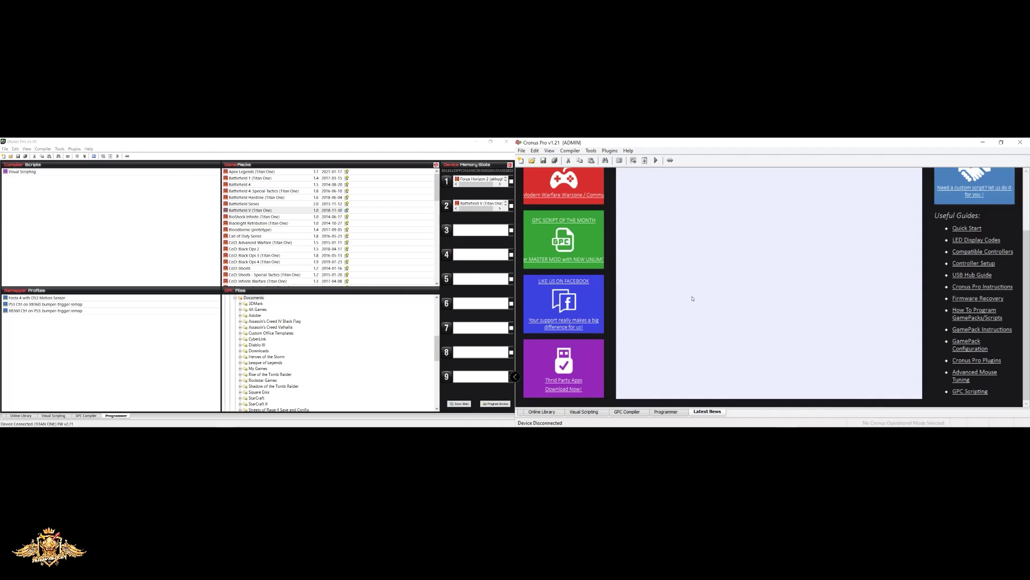
scroll(755, 366, "up", 2)
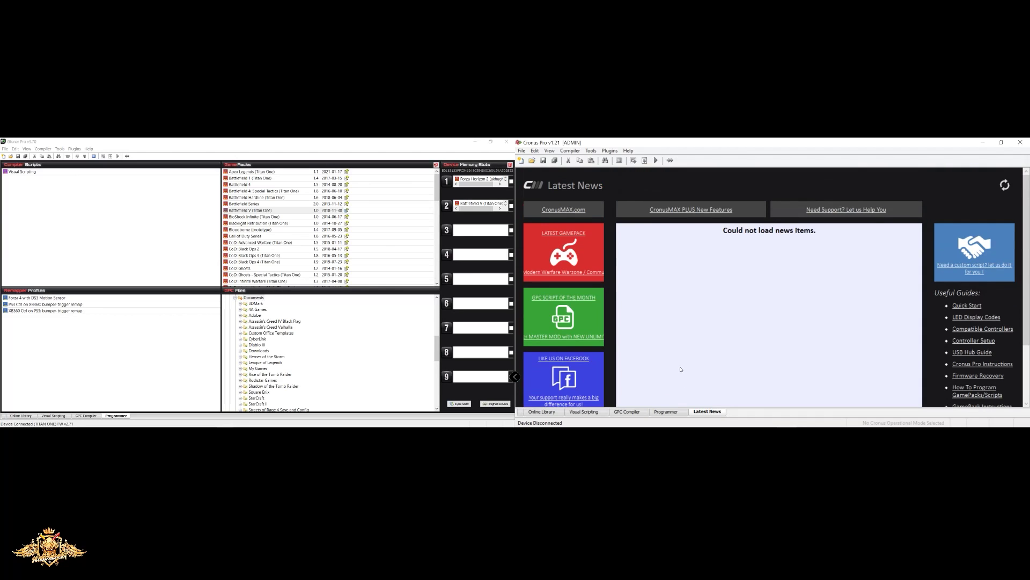
- Compare the plugins offered by Cronus Pro and Gtuner Pro, and look over Cronus Pro's help resources and tools
left_click(628, 150)
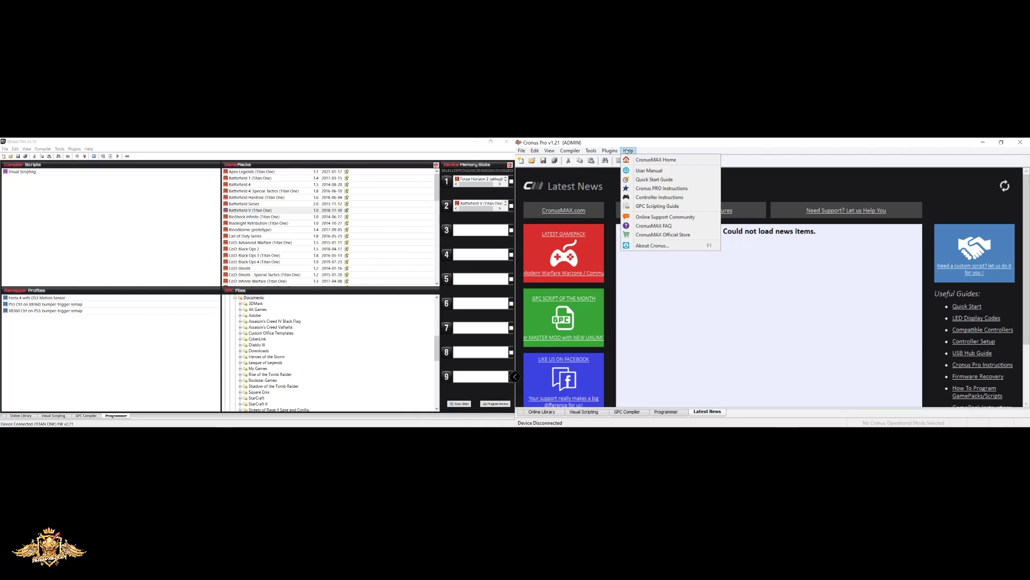
mouse_move(610, 151)
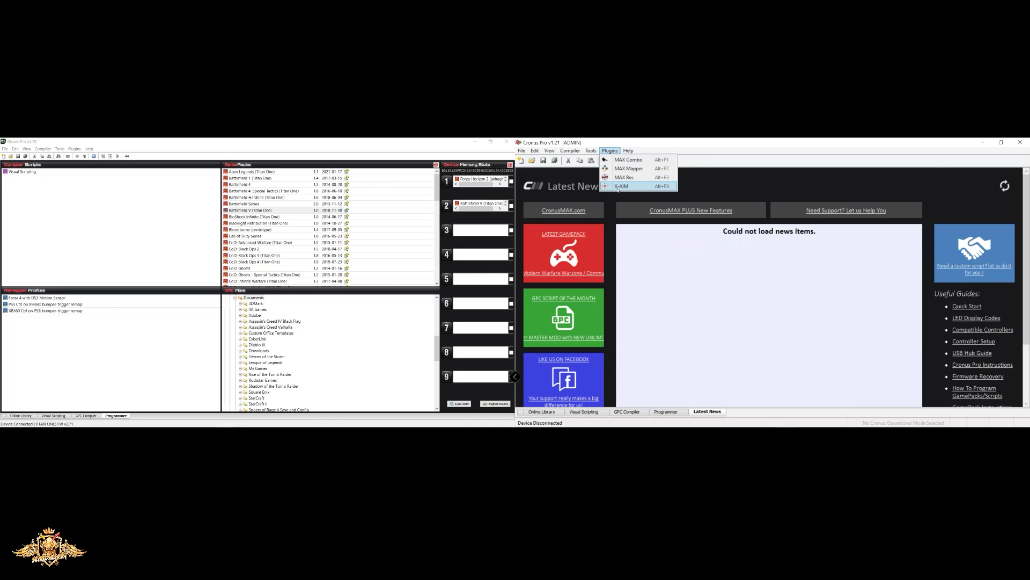
left_click(89, 149)
mouse_move(76, 150)
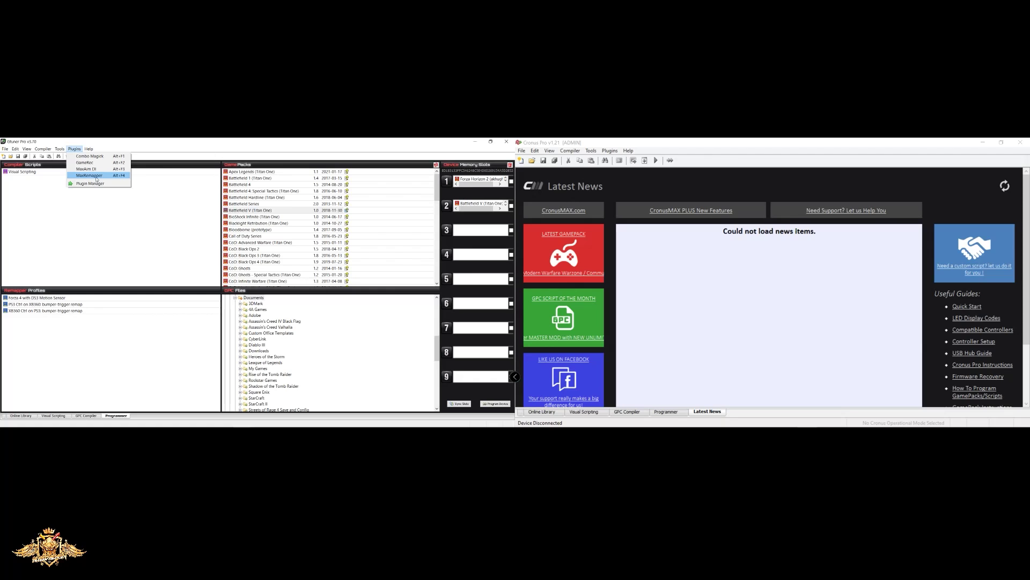
left_click(610, 151)
left_click(609, 150)
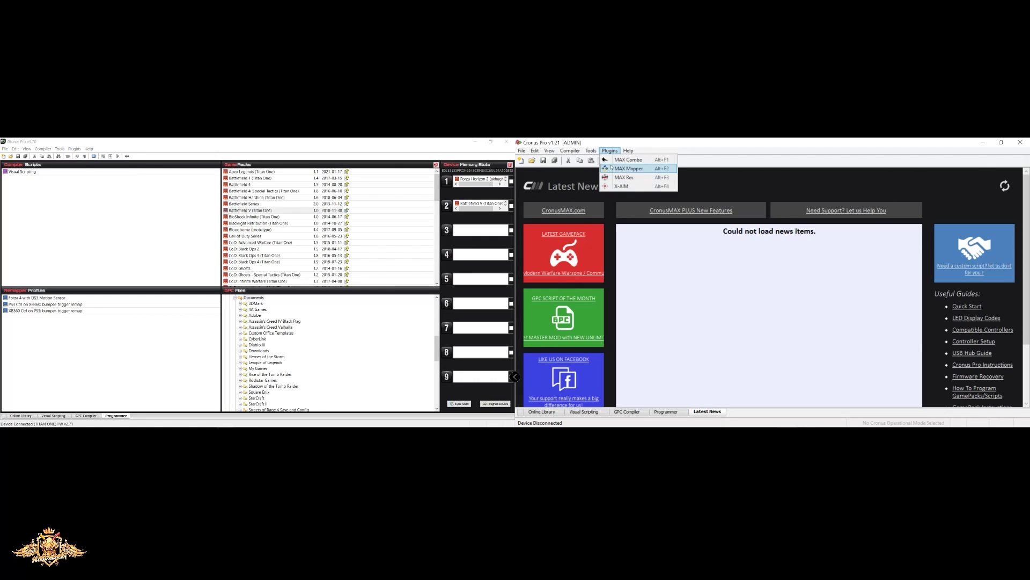
mouse_move(586, 150)
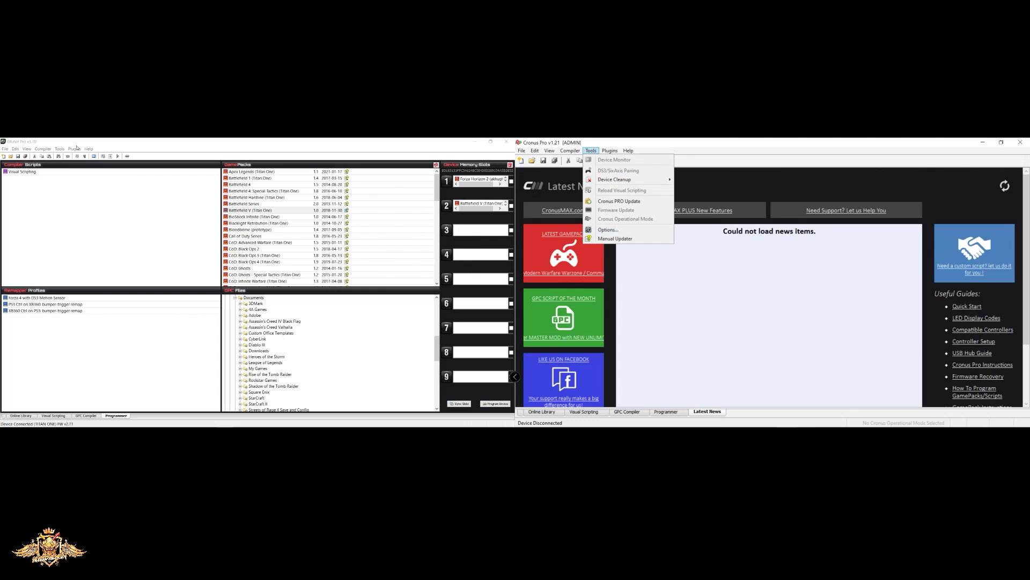
- Preview the XBX and Switch output layouts in Gtuner Pro's Device Monitor and close the monitor
left_click(59, 149)
left_click(60, 157)
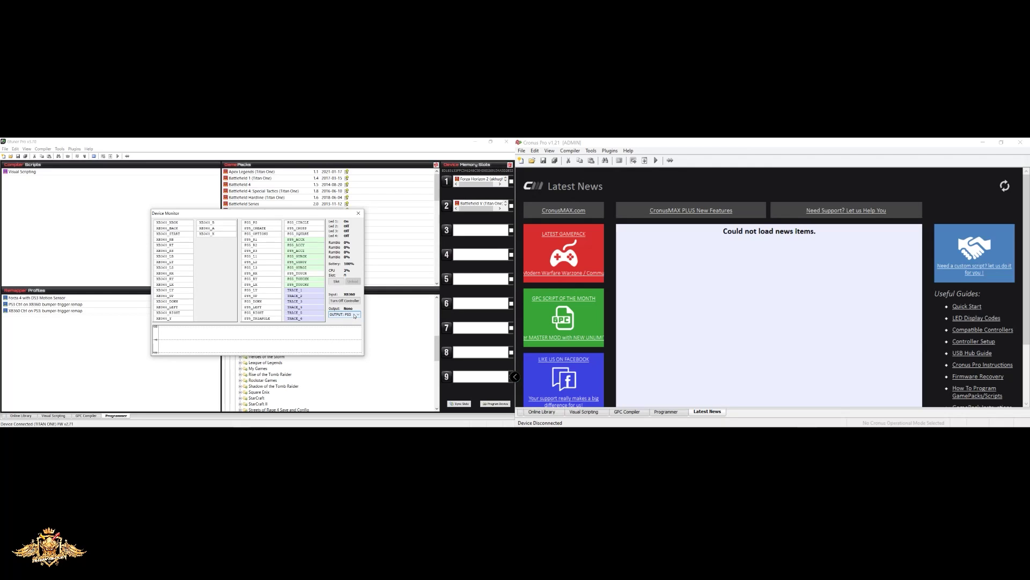
left_click(355, 315)
left_click(352, 325)
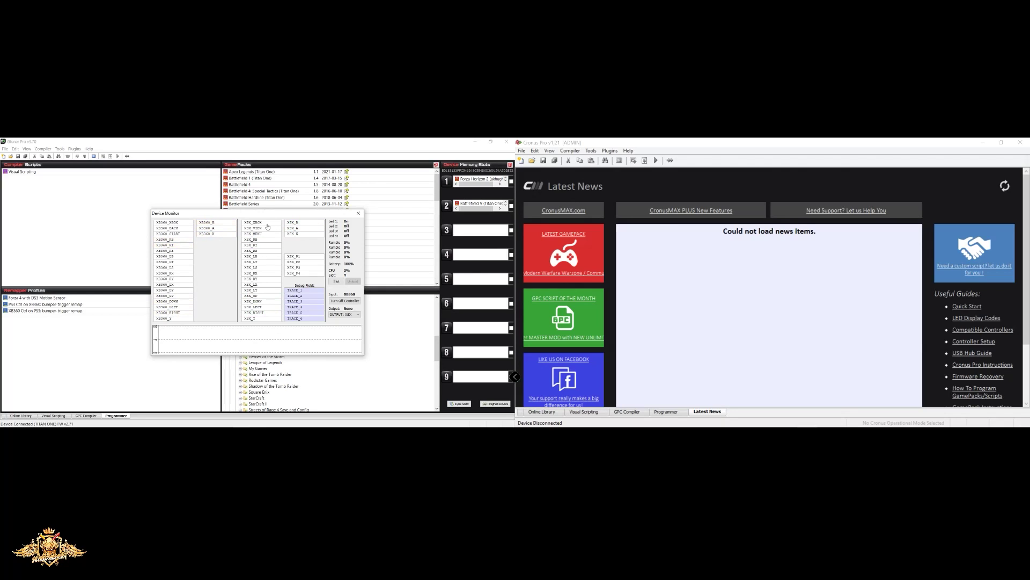
left_click(344, 314)
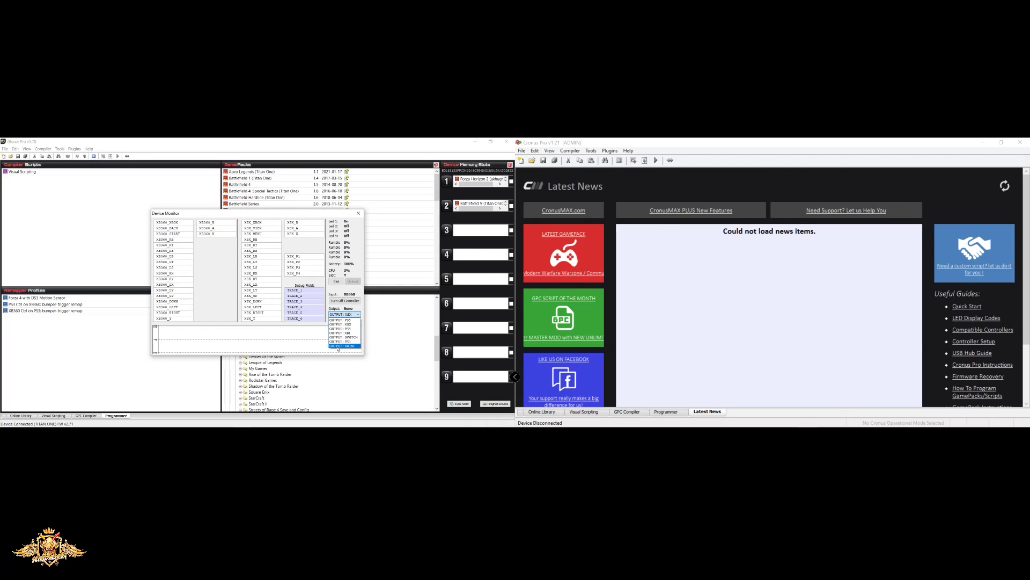
left_click(338, 337)
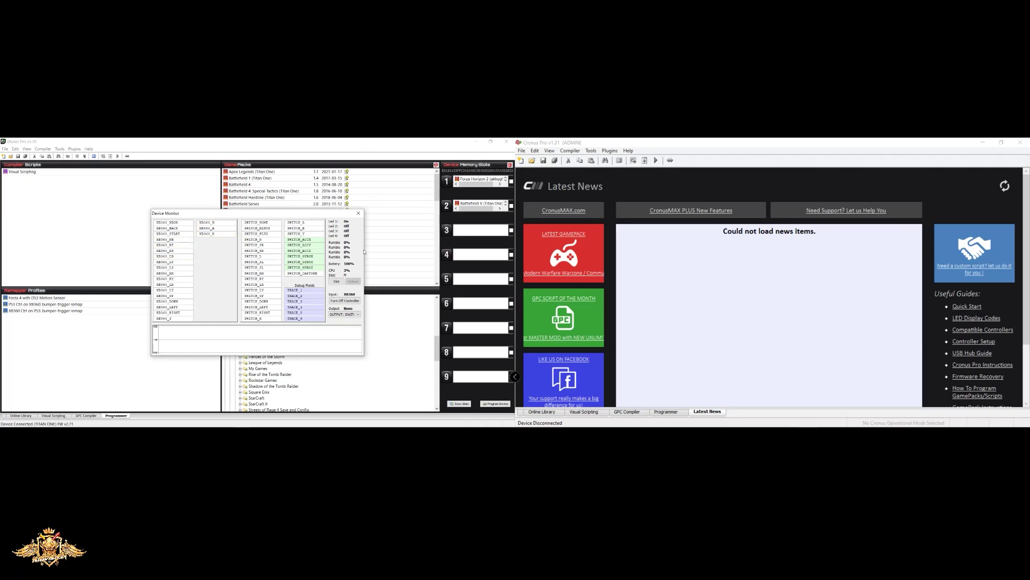
left_click(359, 213)
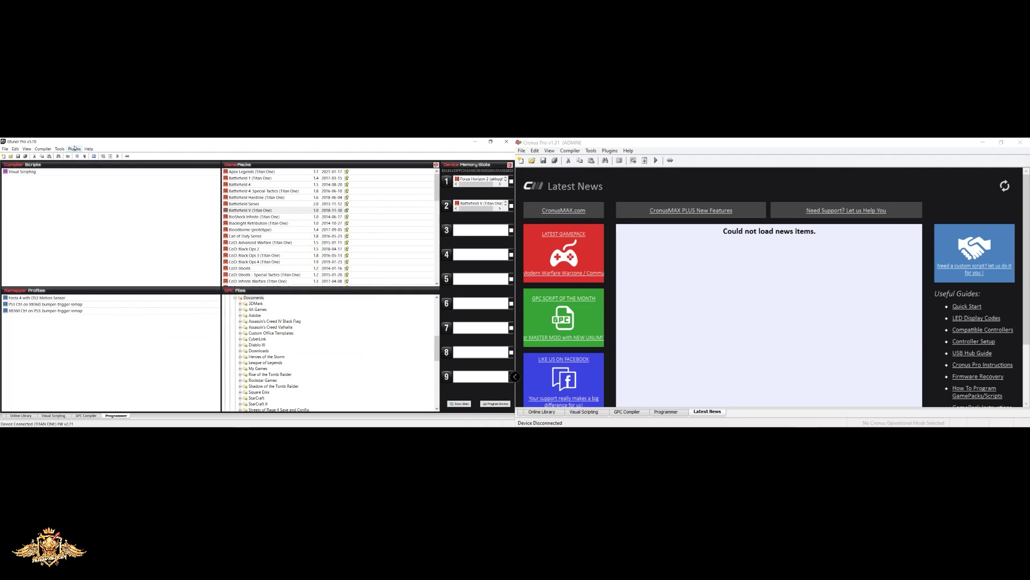
- View the DS3/SixAxis Bluetooth Pairing Wizard in Gtuner Pro, compare it with Cronus Pro's tools, and cancel the wizard
left_click(74, 149)
mouse_move(63, 150)
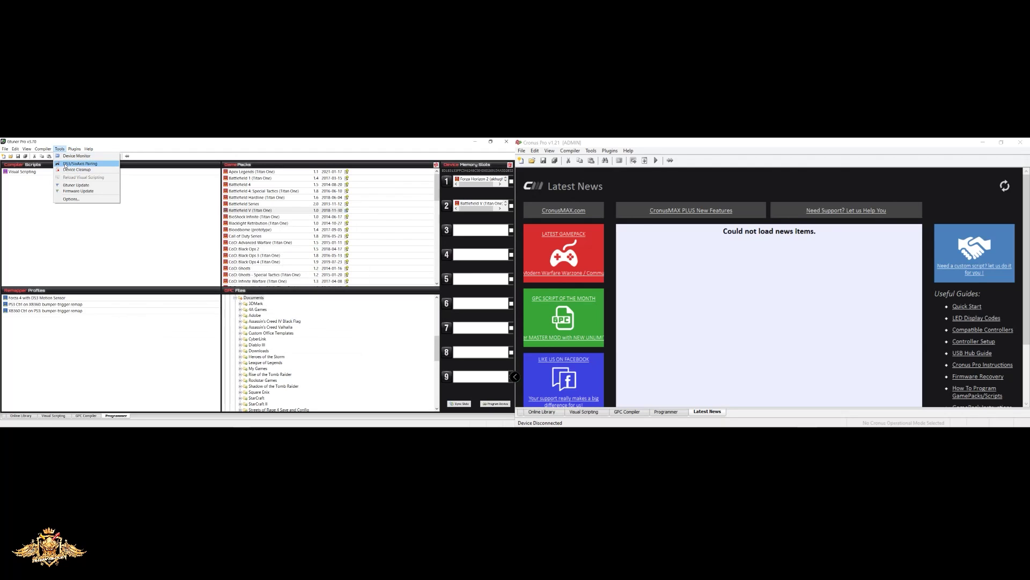
left_click(65, 164)
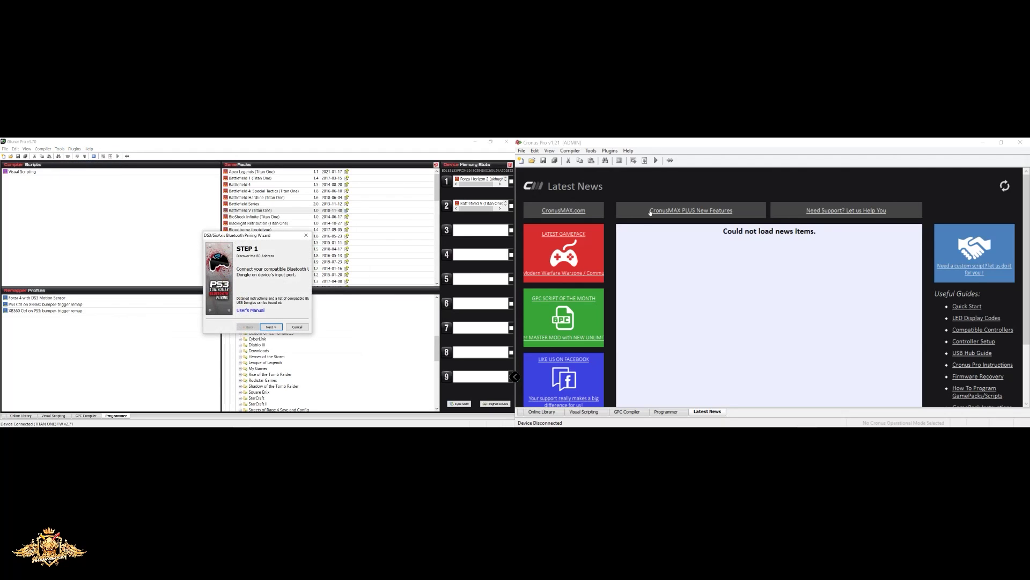
left_click(590, 151)
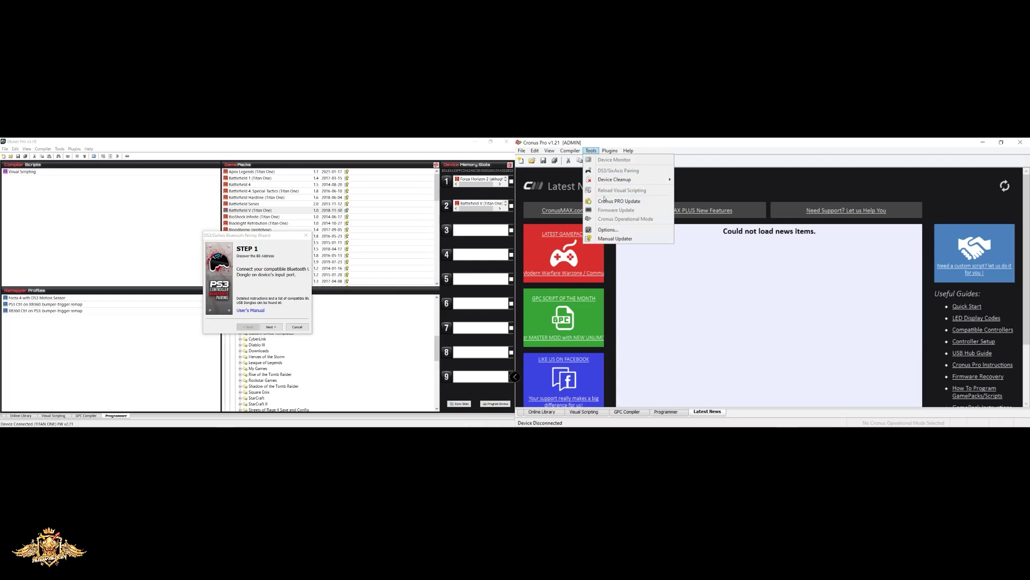
mouse_move(602, 183)
left_click(293, 329)
- View the General options in Gtuner Pro, including its startup and behavior settings, and close the dialog
left_click(60, 149)
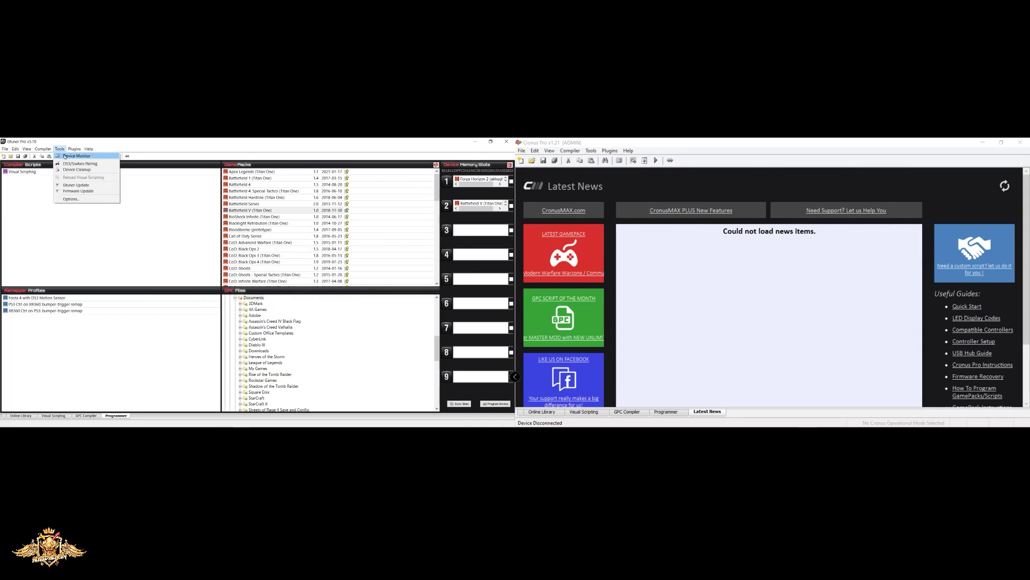
left_click(71, 199)
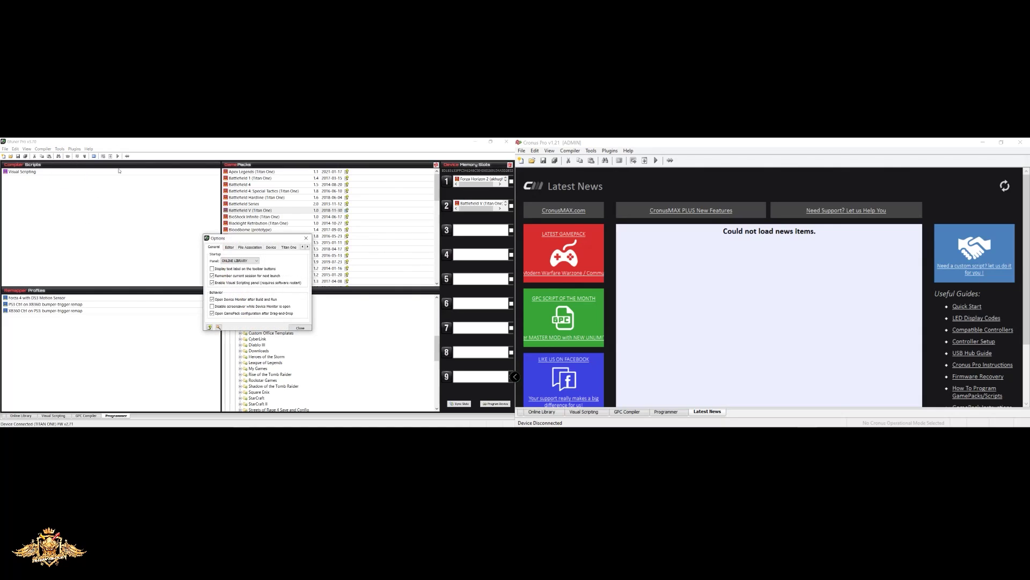
left_click(307, 238)
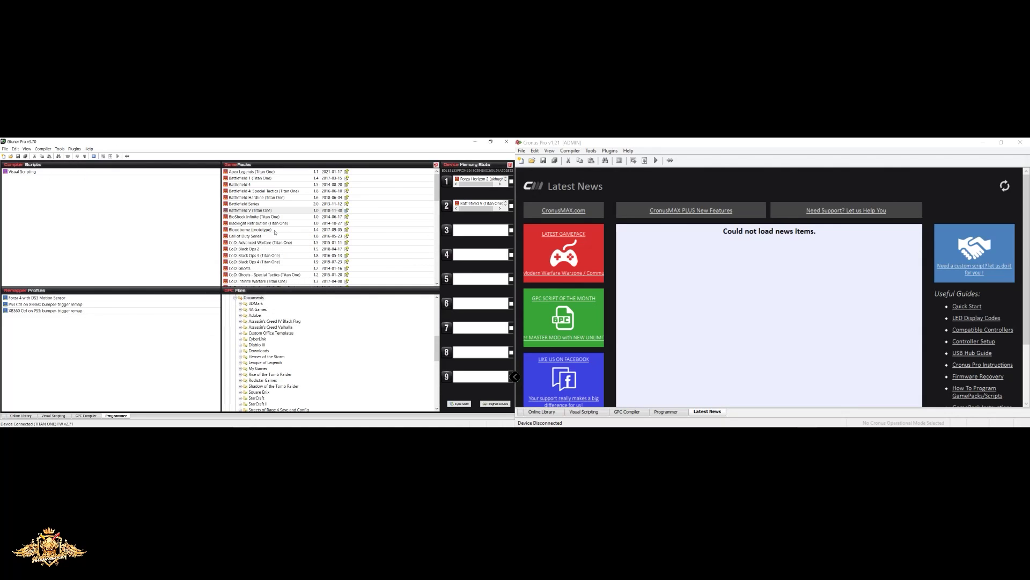
- Look over Gtuner Pro's view and edit commands and compare them with Cronus Pro's file commands
left_click(43, 149)
mouse_move(28, 150)
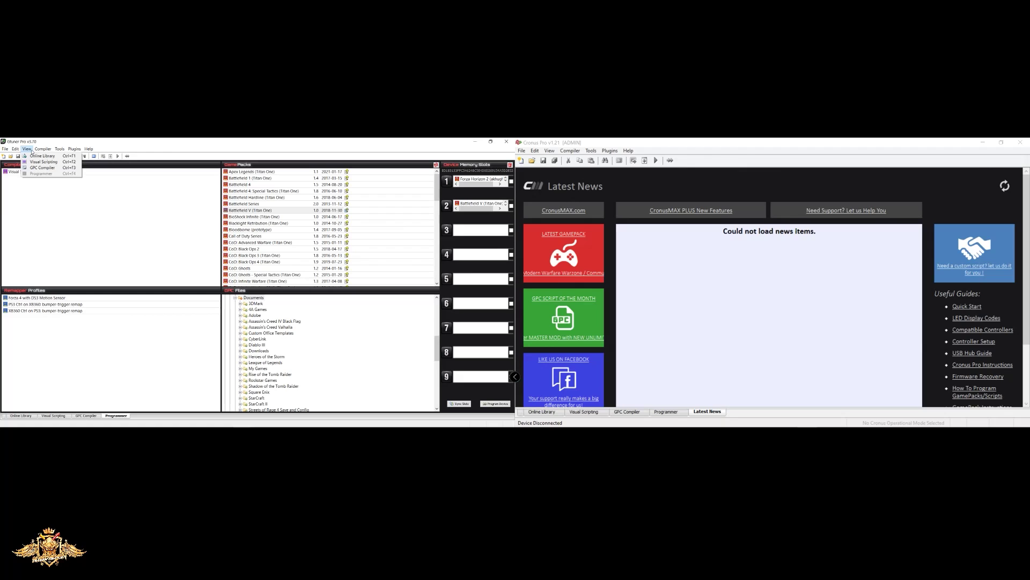
mouse_move(89, 149)
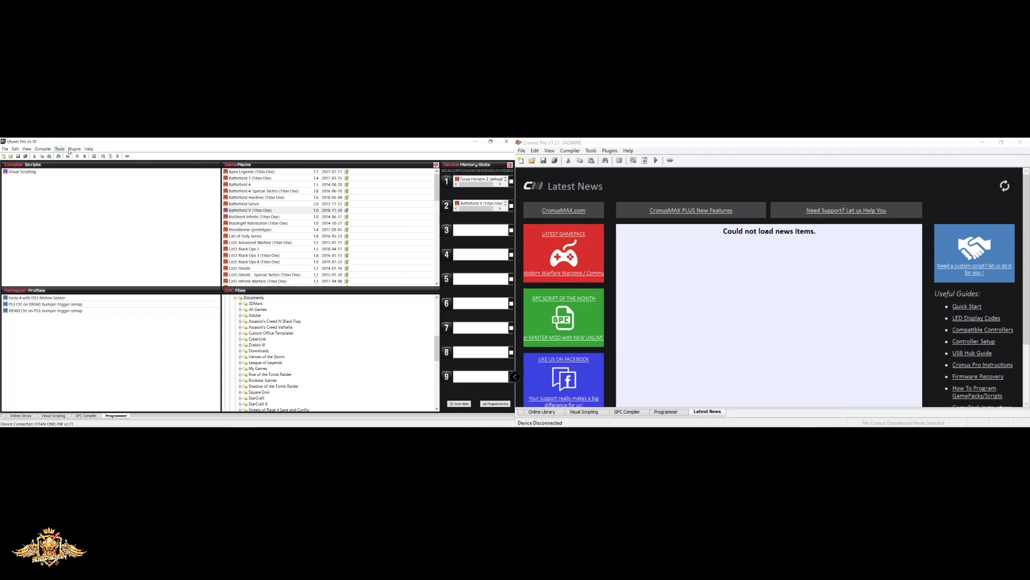
left_click(5, 152)
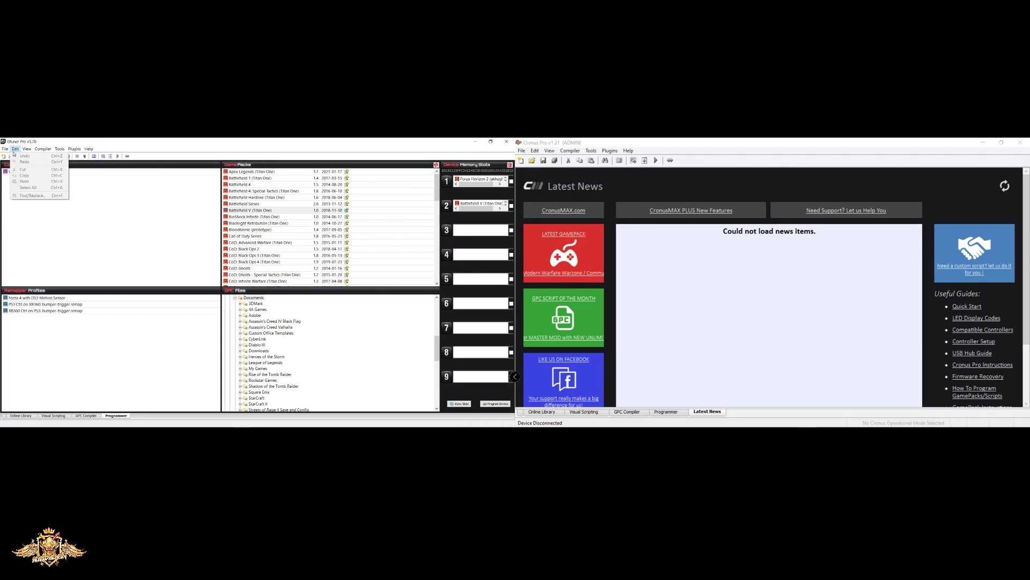
left_click(89, 149)
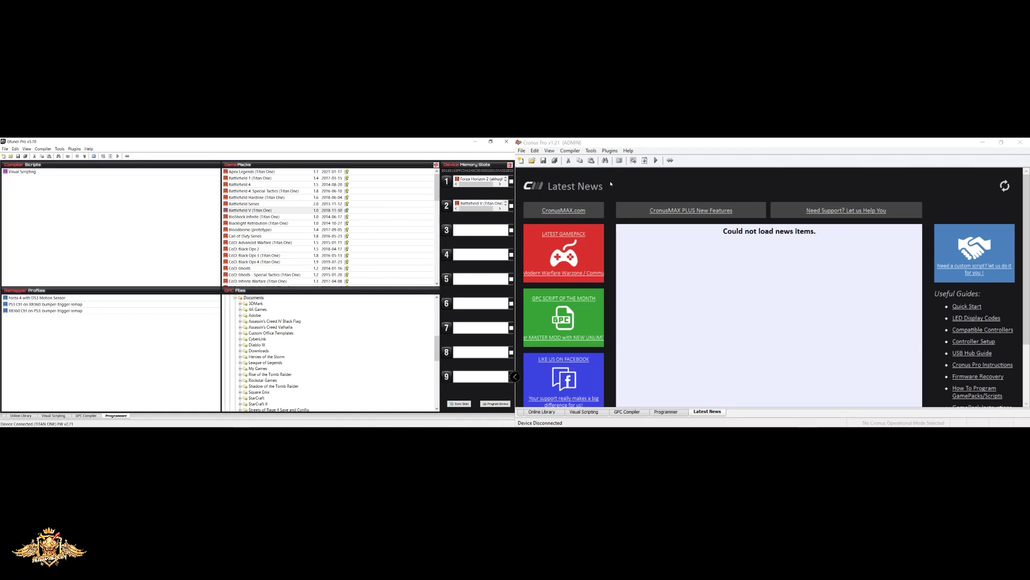
left_click(612, 151)
left_click(619, 152)
left_click(633, 152)
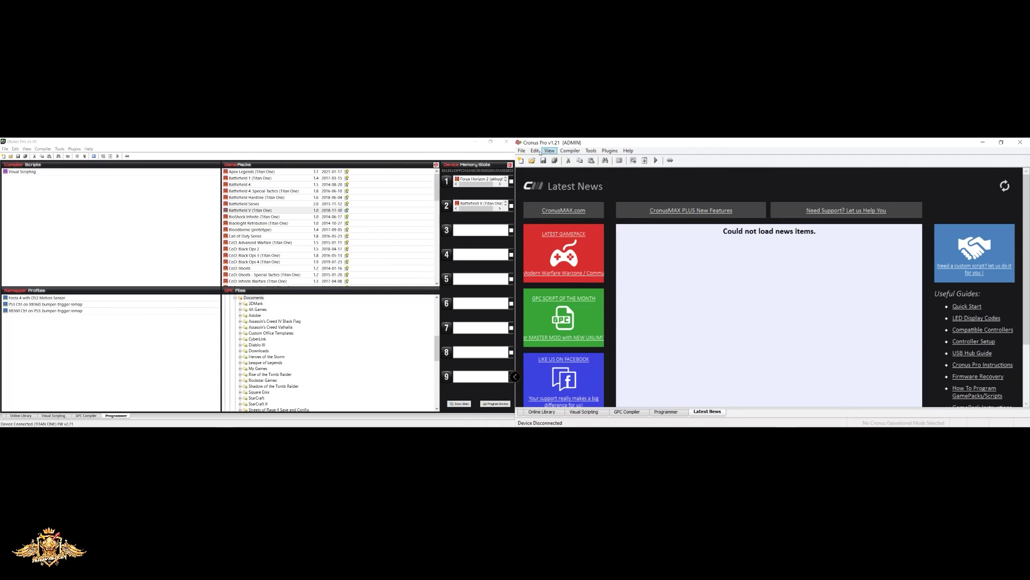
mouse_move(524, 154)
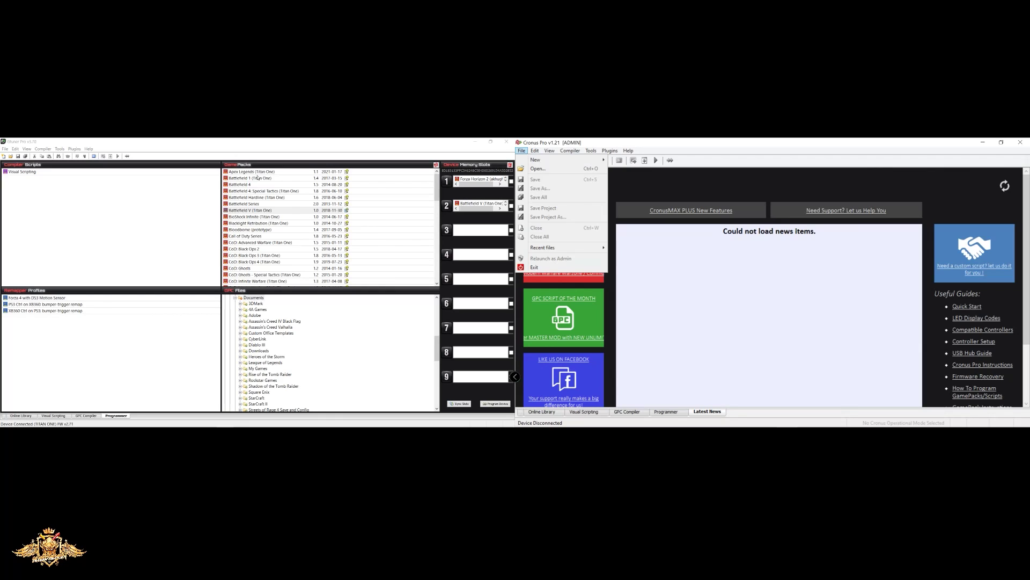
left_click(222, 151)
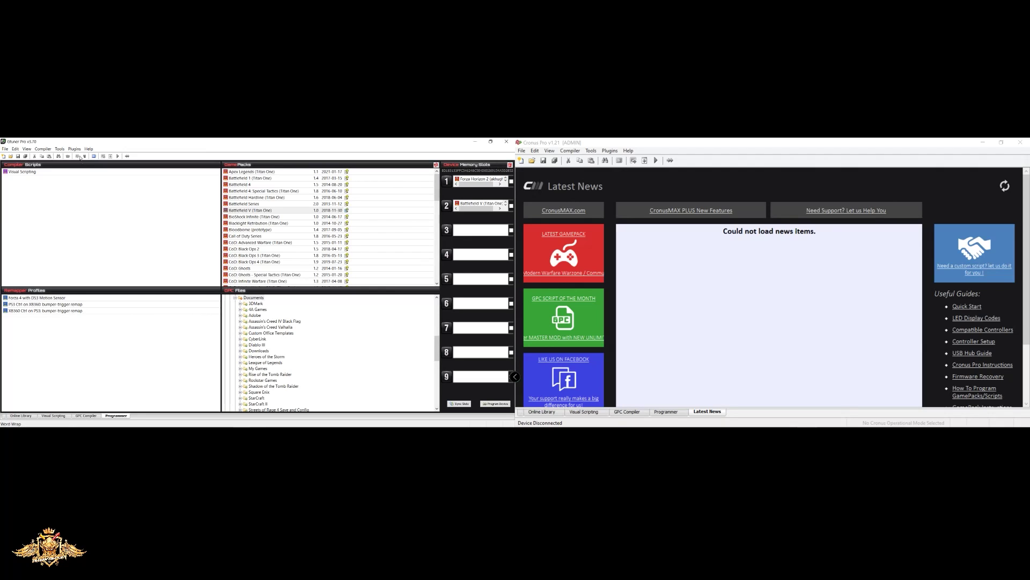
- Compare Gtuner Pro's tools and edit commands with Cronus Pro's help resources, compiler and file commands
left_click(59, 148)
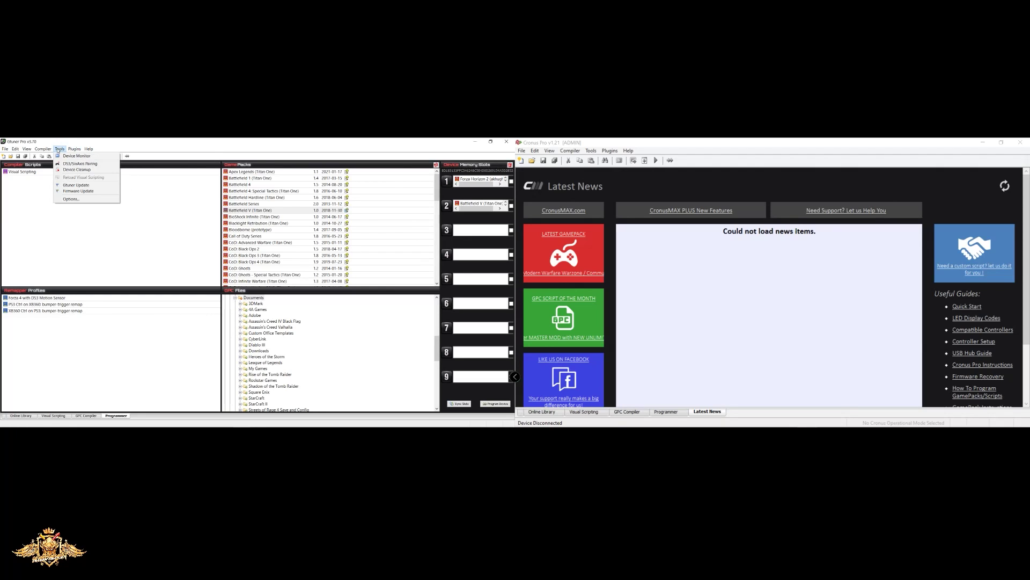
mouse_move(48, 152)
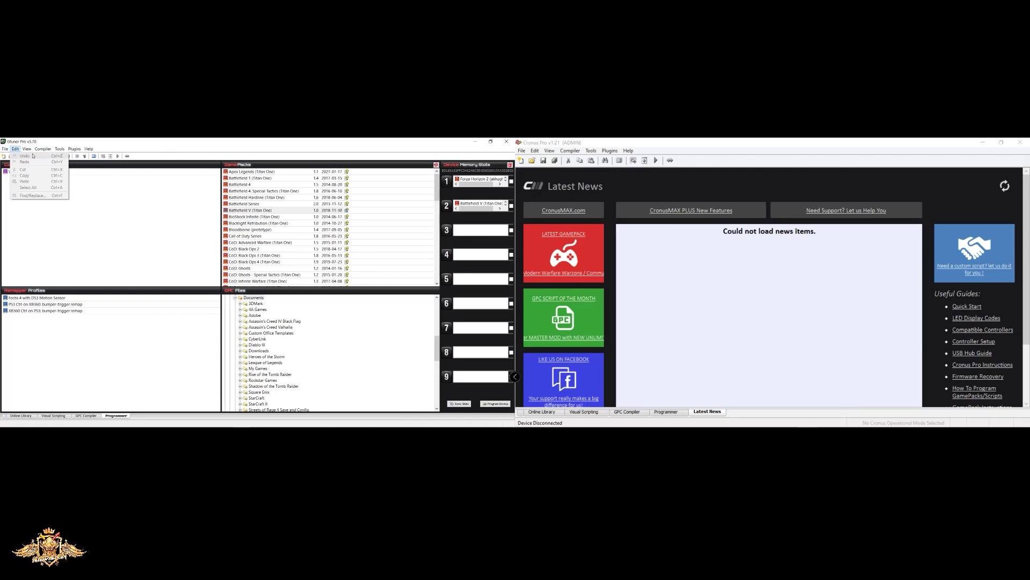
mouse_move(89, 148)
left_click(211, 145)
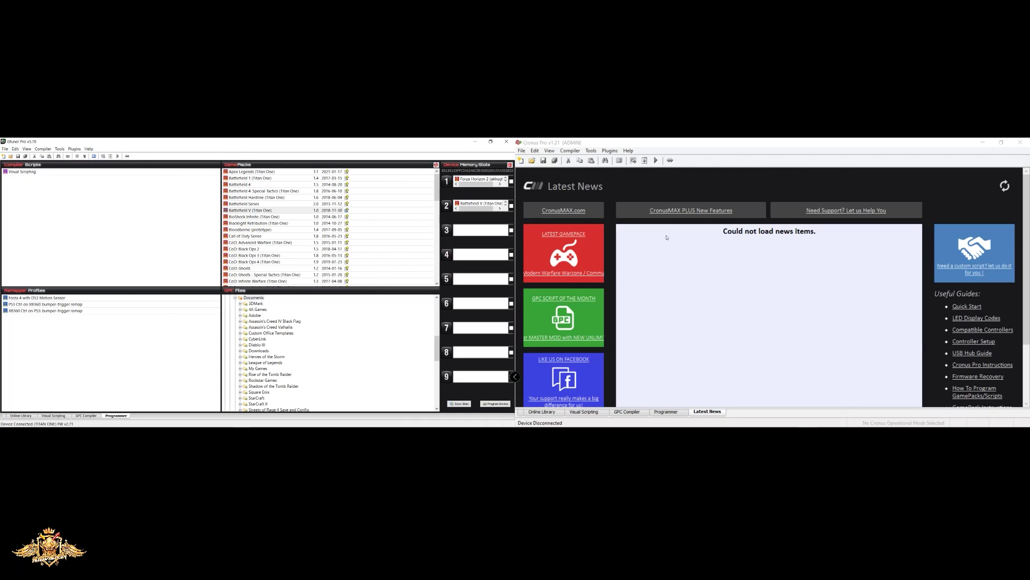
left_click(628, 151)
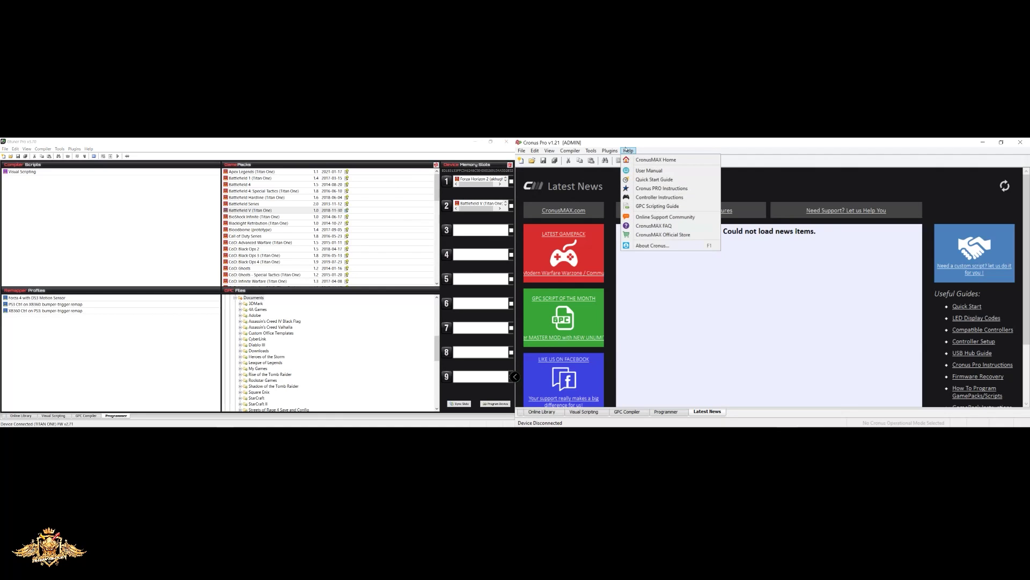
mouse_move(609, 152)
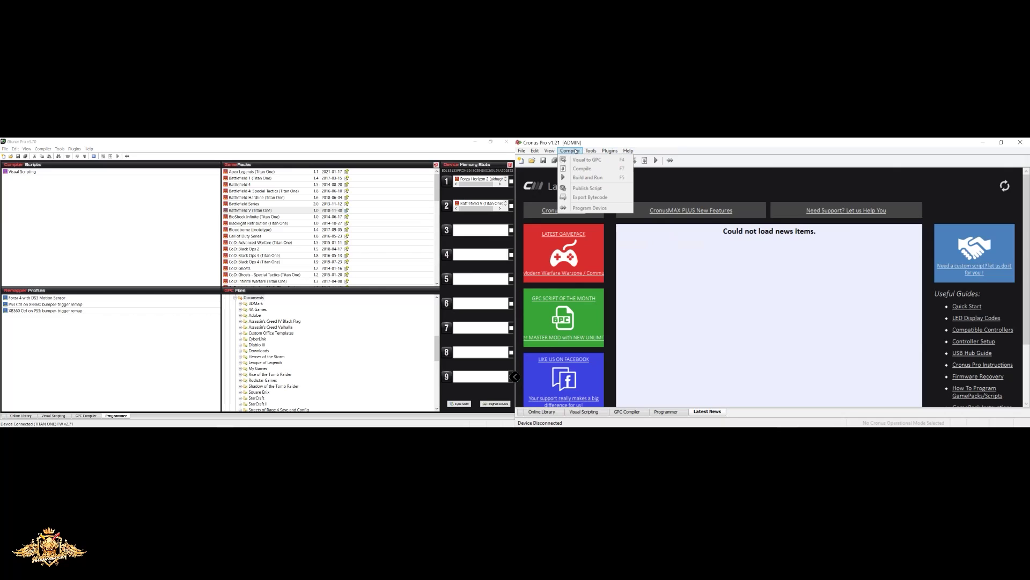
left_click(574, 152)
left_click(522, 152)
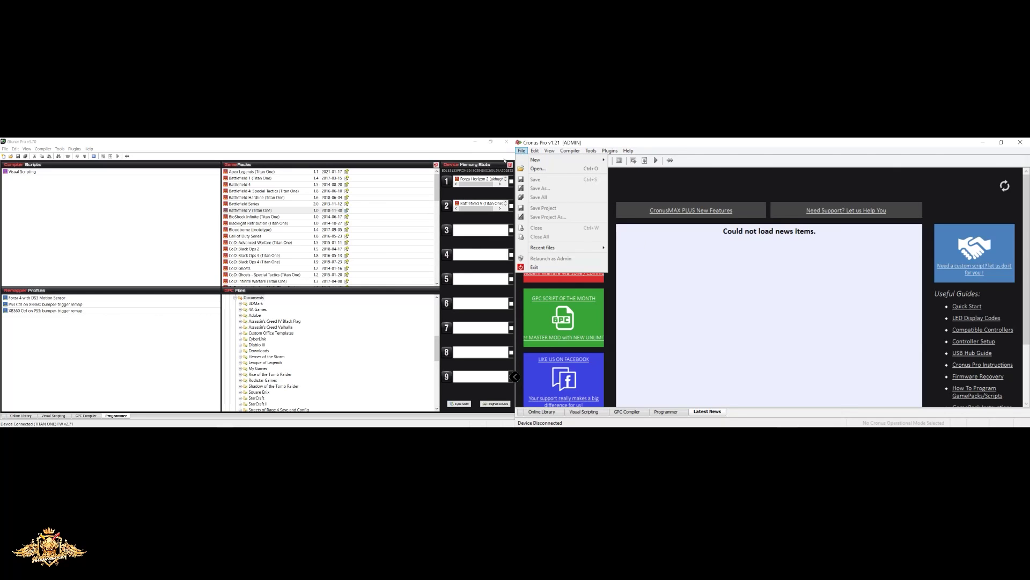
left_click(316, 152)
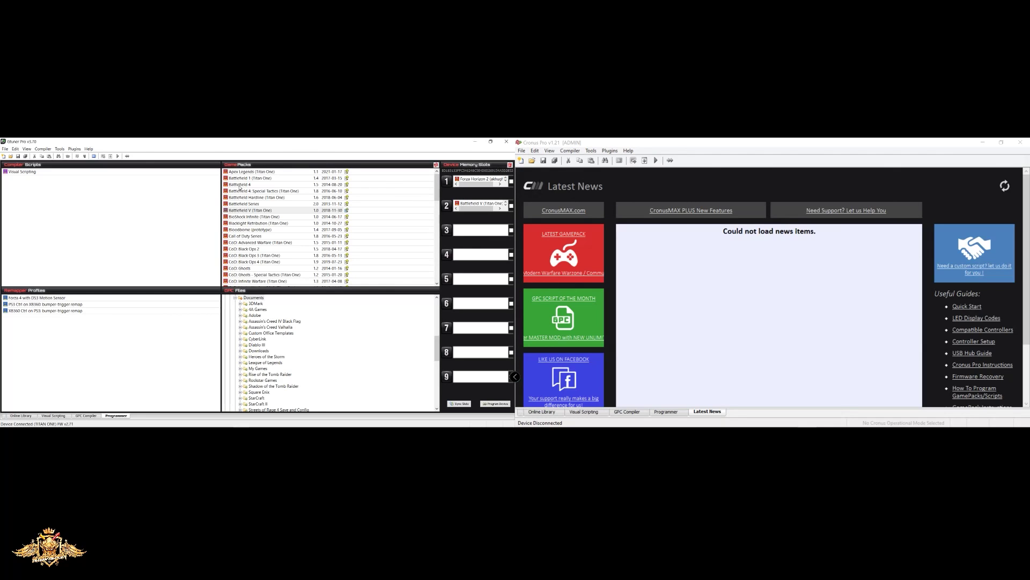
- Browse the GamePacks available in Gtuner Pro's Programmer, from the Battlefield entries through to the Tekken ones
scroll(290, 272, "down", 10)
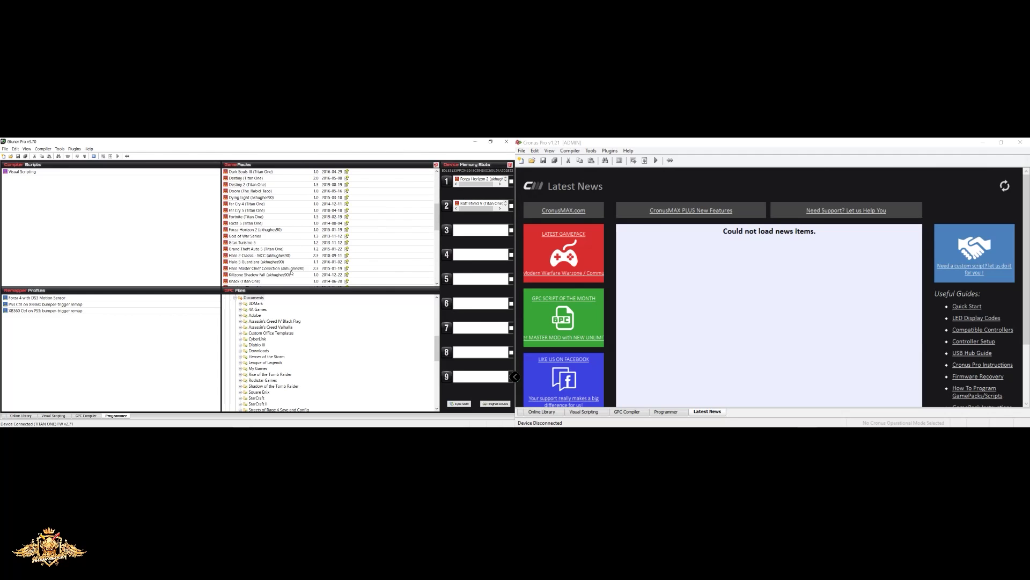
scroll(291, 273, "down", 3)
scroll(290, 272, "down", 6)
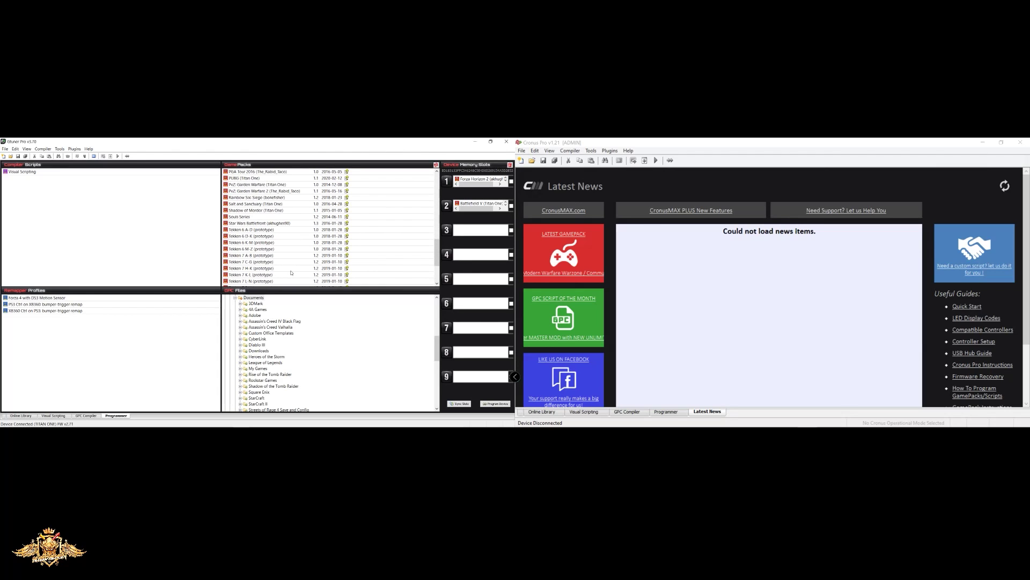
scroll(292, 272, "up", 12)
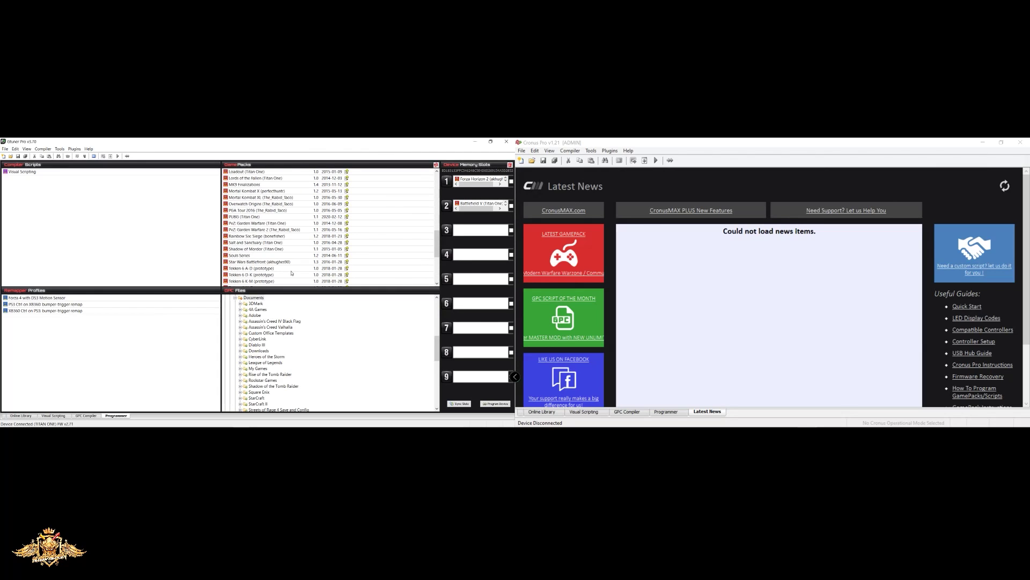